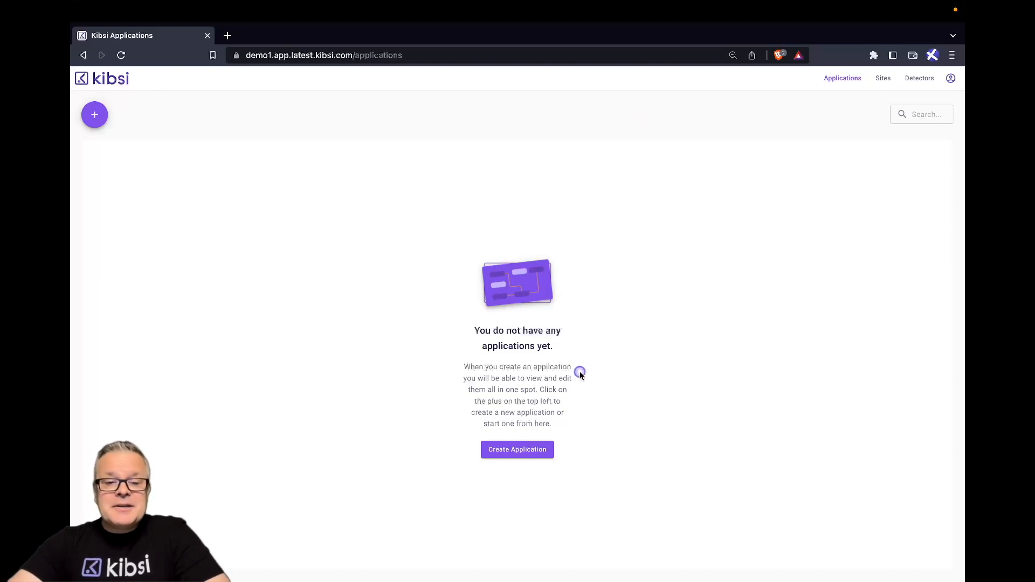
Create an application named "Crosswalk Monitor" with the description "Monitor pedestrian traffic in a crosswalk".
{"action": "left_click", "coordinate": [519, 449]}
{"action": "type", "text": "Crosswalk Monitor"}
{"action": "key", "text": "Tab"}
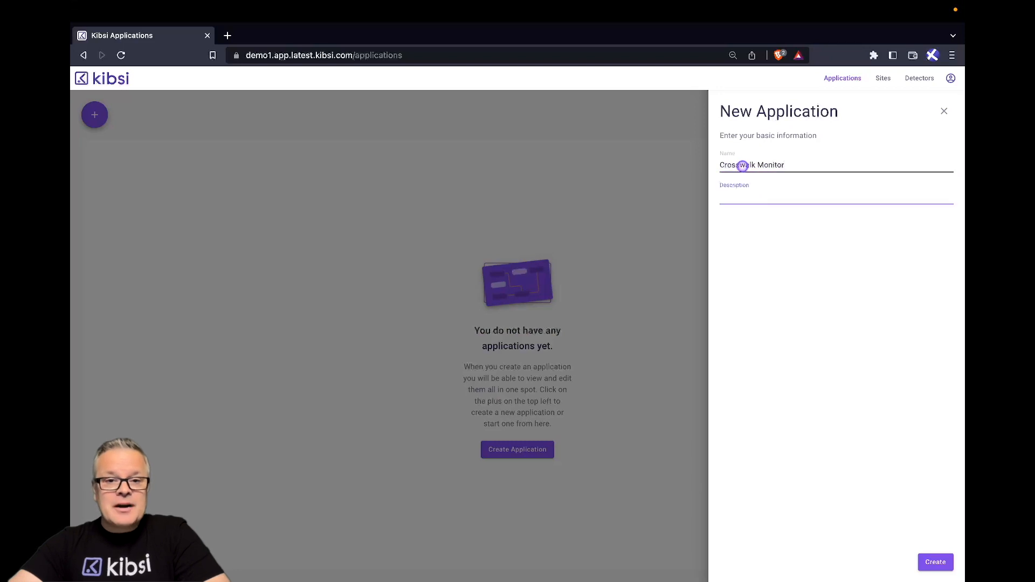
{"action": "type", "text": "Monitor pedestrian traffic in a crosswalk"}
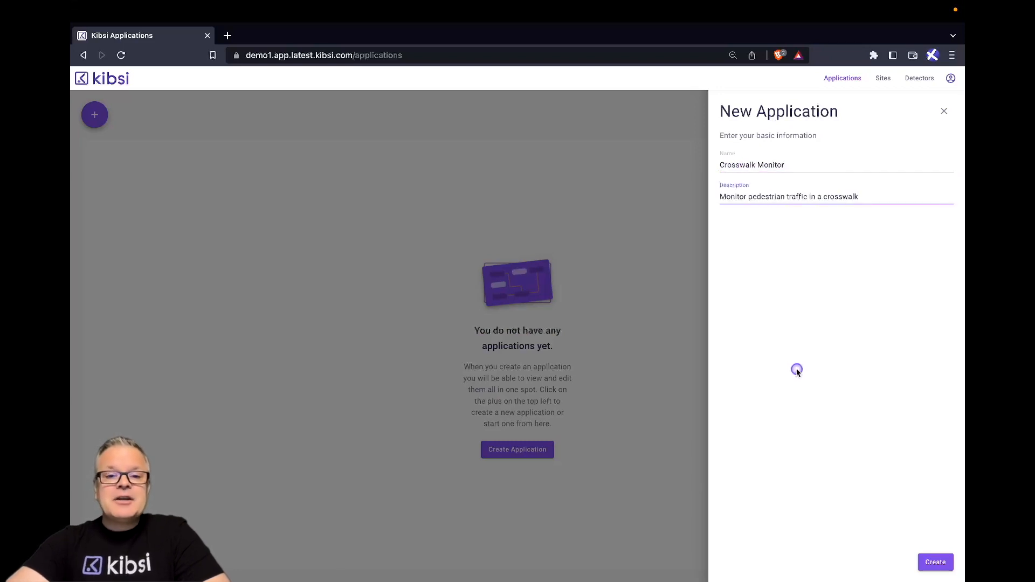
{"action": "key", "text": "Return"}
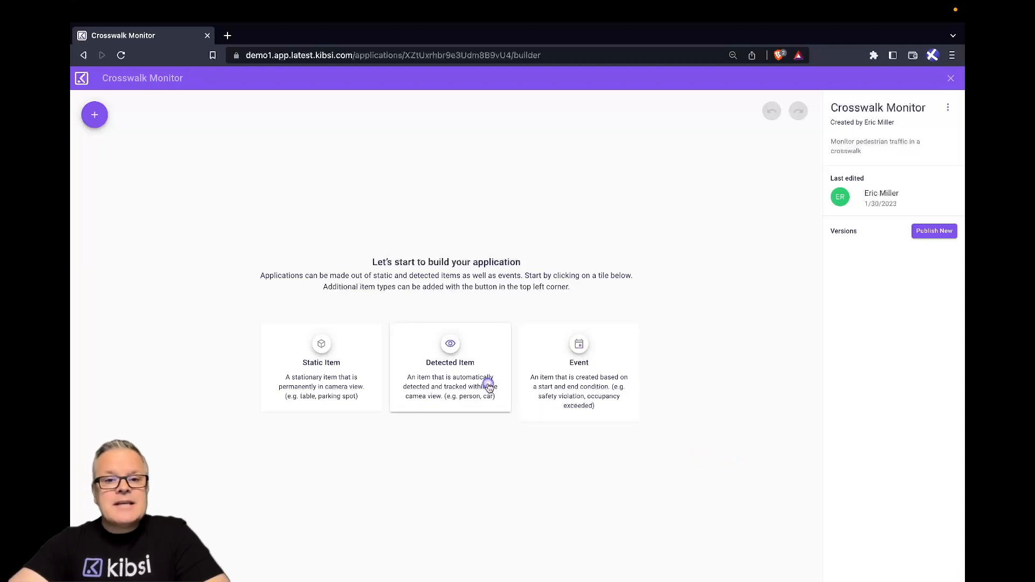
Add a static item named "Crosswalk" to the application, keeping the automatic region attribute.
{"action": "left_click", "coordinate": [324, 353]}
{"action": "left_click", "coordinate": [744, 209]}
{"action": "type", "text": "Crosswalk"}
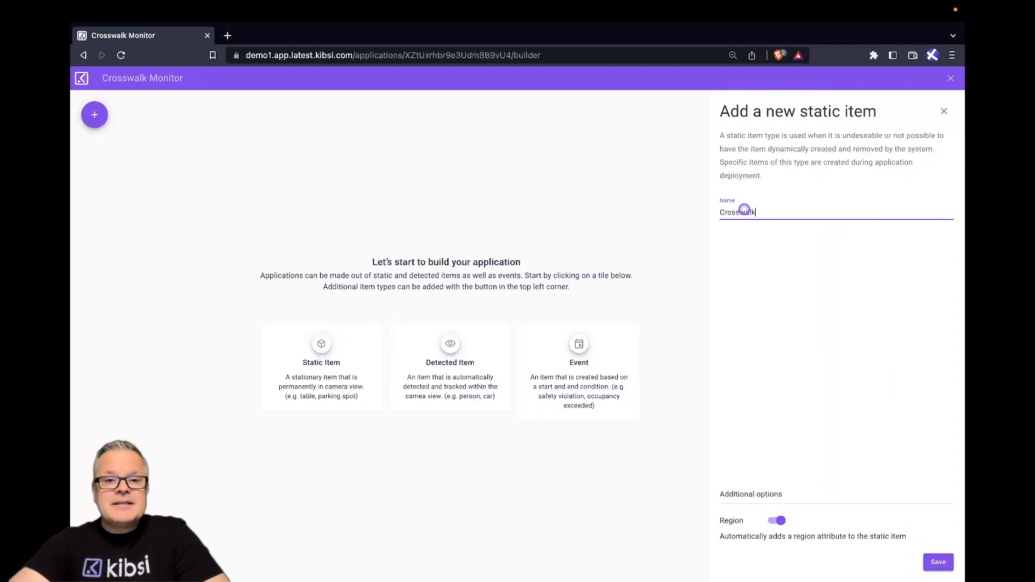
{"action": "left_click", "coordinate": [936, 563]}
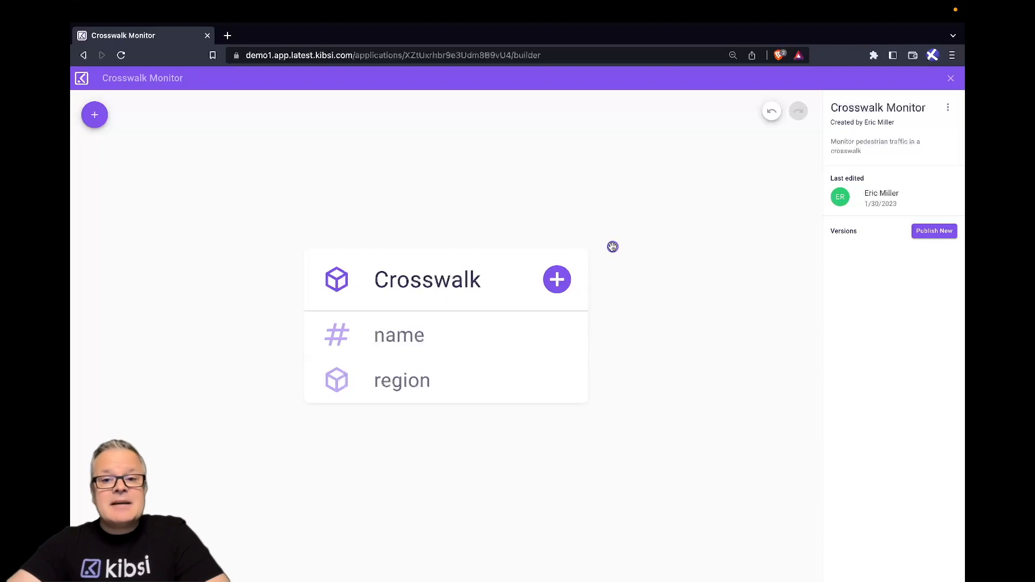
Add a detected item named "Pedestrian" using the person detector without enhancers, and arrange the Crosswalk and Pedestrian cards side by side.
{"action": "left_click", "coordinate": [97, 119]}
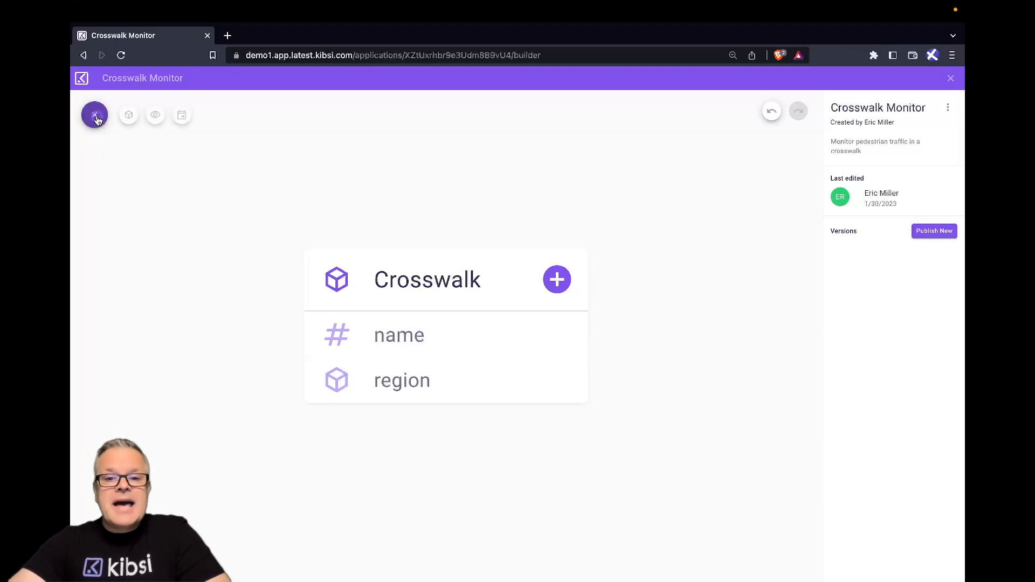
{"action": "left_click", "coordinate": [155, 114]}
{"action": "left_click", "coordinate": [746, 199]}
{"action": "type", "text": "P"}
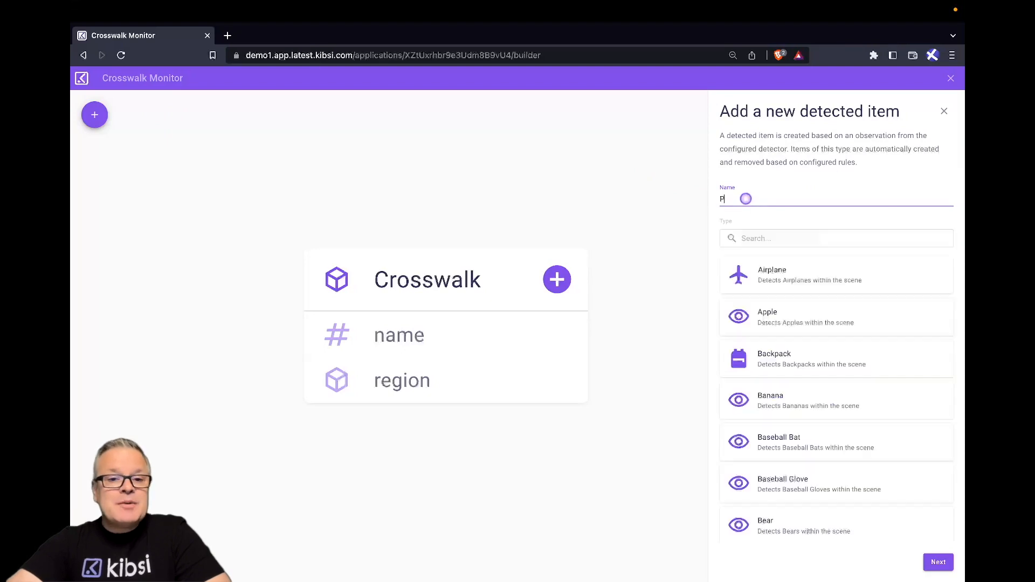
{"action": "type", "text": "edestrian"}
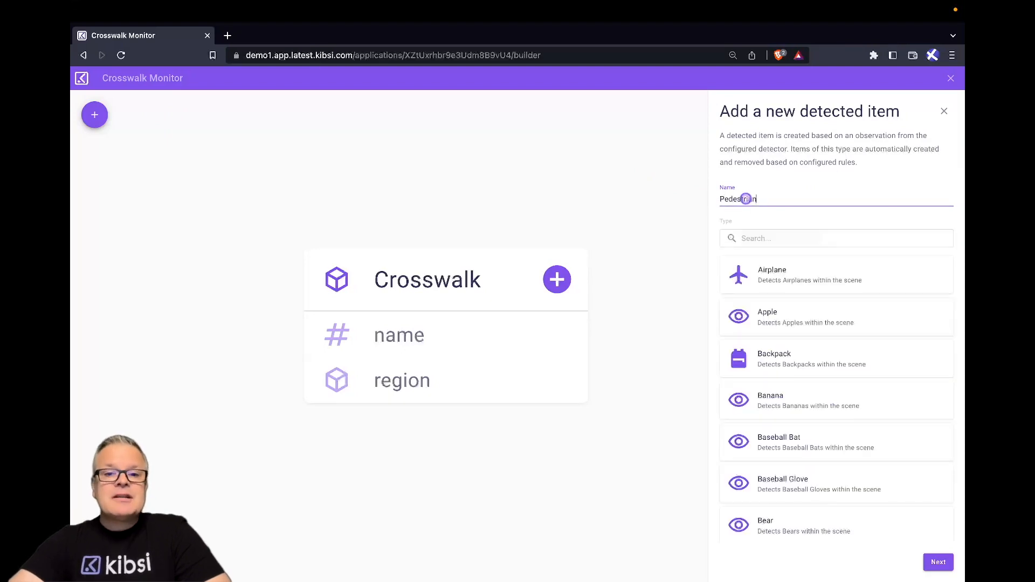
{"action": "left_click", "coordinate": [802, 236]}
{"action": "type", "text": "person"}
{"action": "left_click", "coordinate": [803, 277]}
{"action": "left_click", "coordinate": [938, 564]}
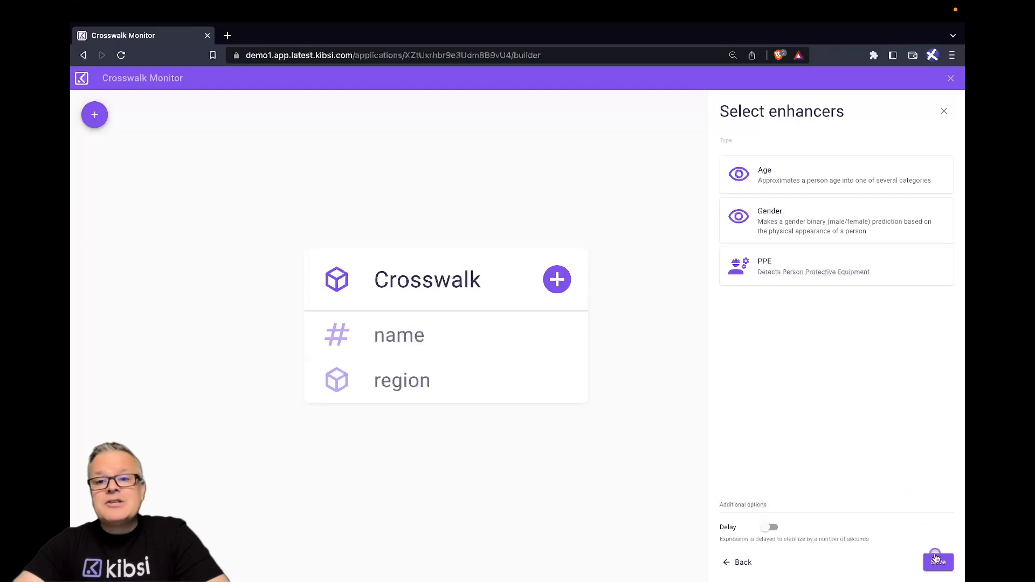
{"action": "left_click", "coordinate": [939, 562]}
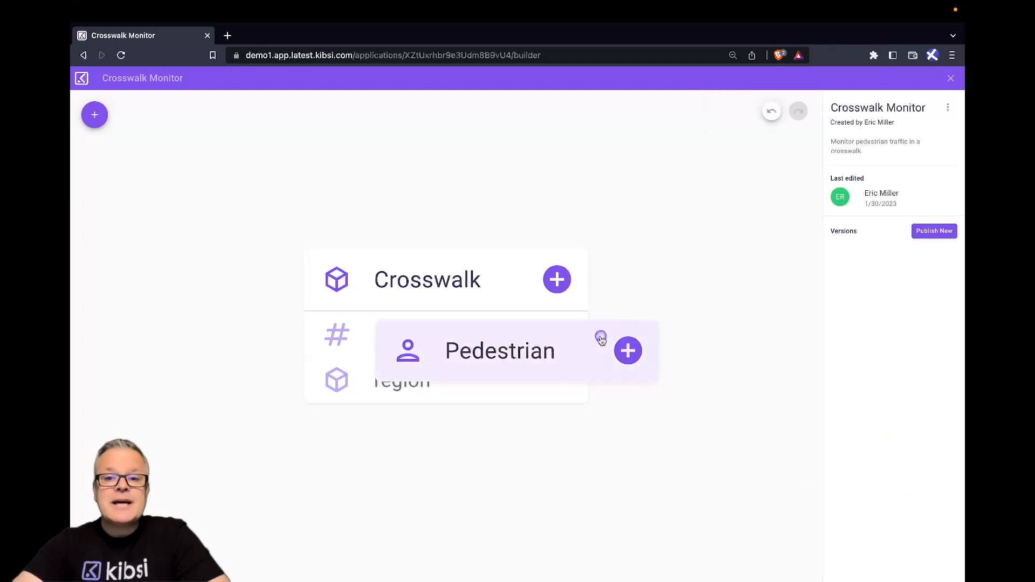
{"action": "left_click_drag", "start_coordinate": [496, 287], "coordinate": [366, 237]}
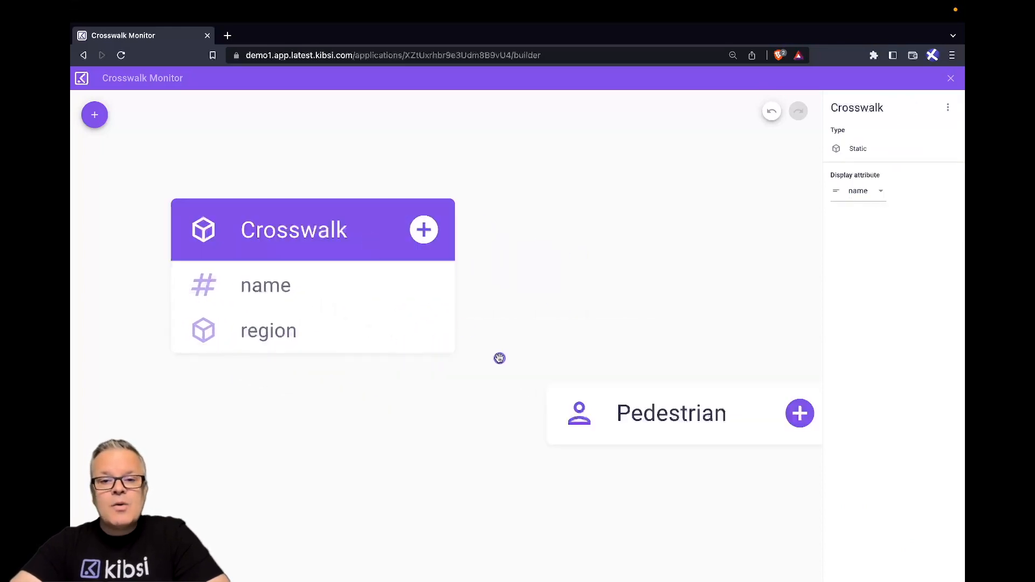
{"action": "left_click_drag", "start_coordinate": [617, 400], "coordinate": [577, 227]}
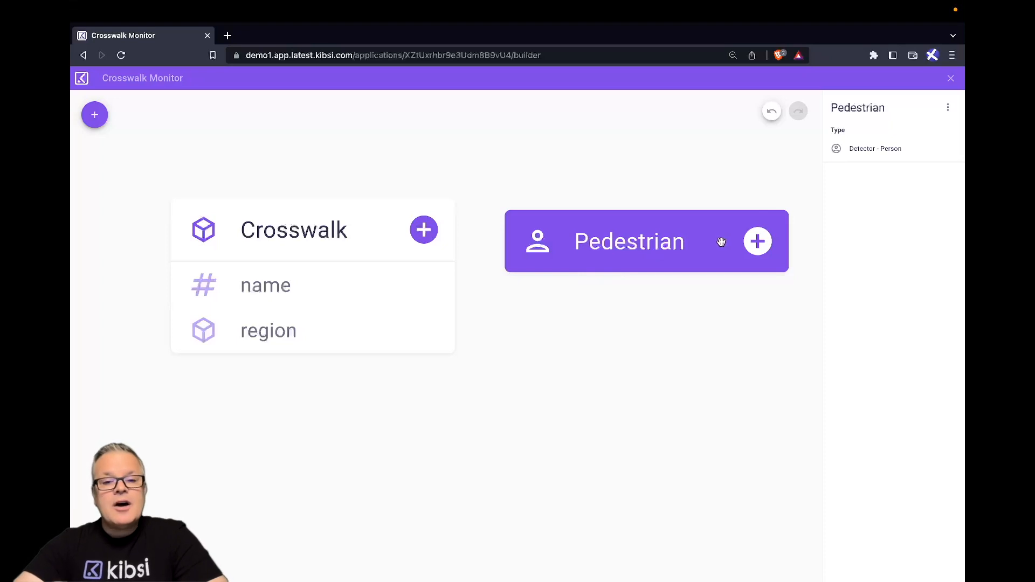
Add a Proximity relationship named "inCrosswalk" to Pedestrian, targeting Crosswalk with type Inside and evaluation position Bottom.
{"action": "left_click", "coordinate": [758, 241]}
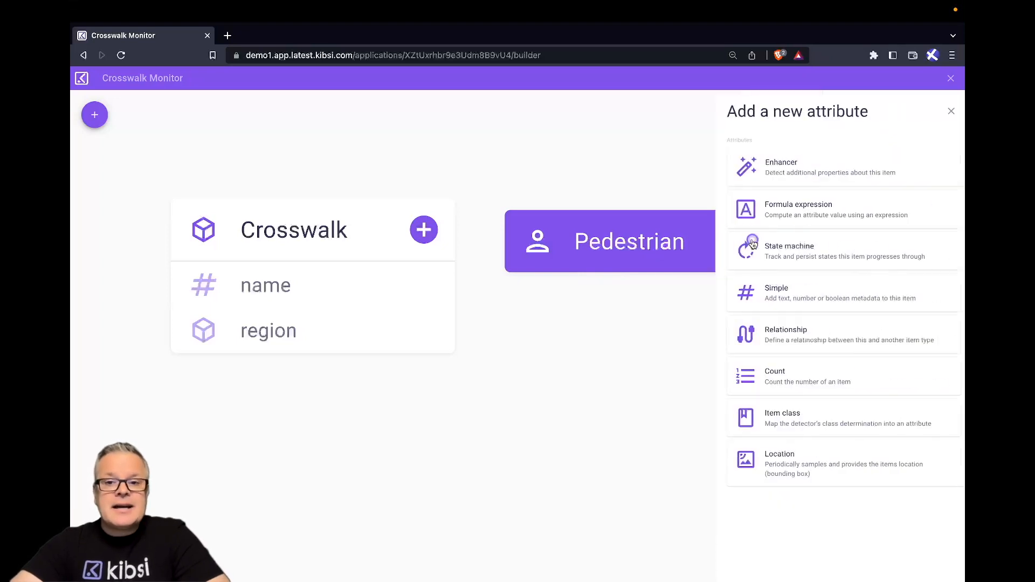
{"action": "left_click", "coordinate": [775, 326]}
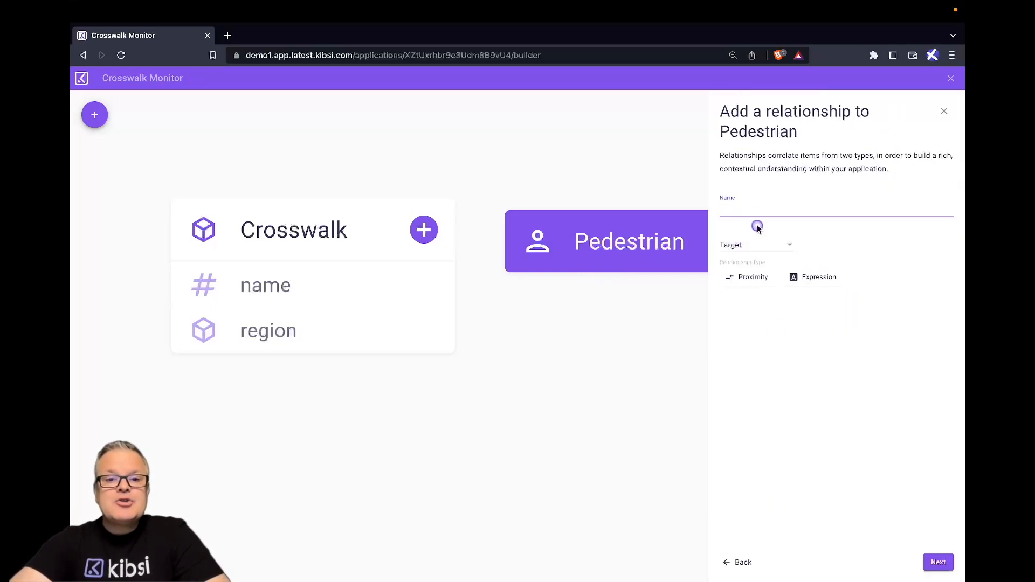
{"action": "left_click", "coordinate": [754, 209]}
{"action": "type", "text": "inCrosswa"}
{"action": "left_click", "coordinate": [776, 244]}
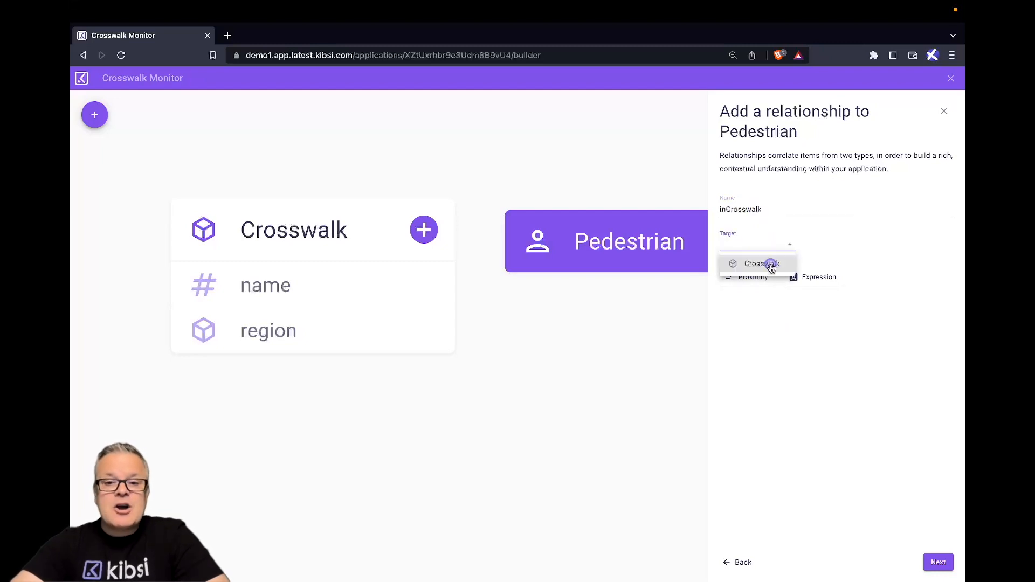
{"action": "left_click", "coordinate": [768, 261]}
{"action": "left_click", "coordinate": [758, 283]}
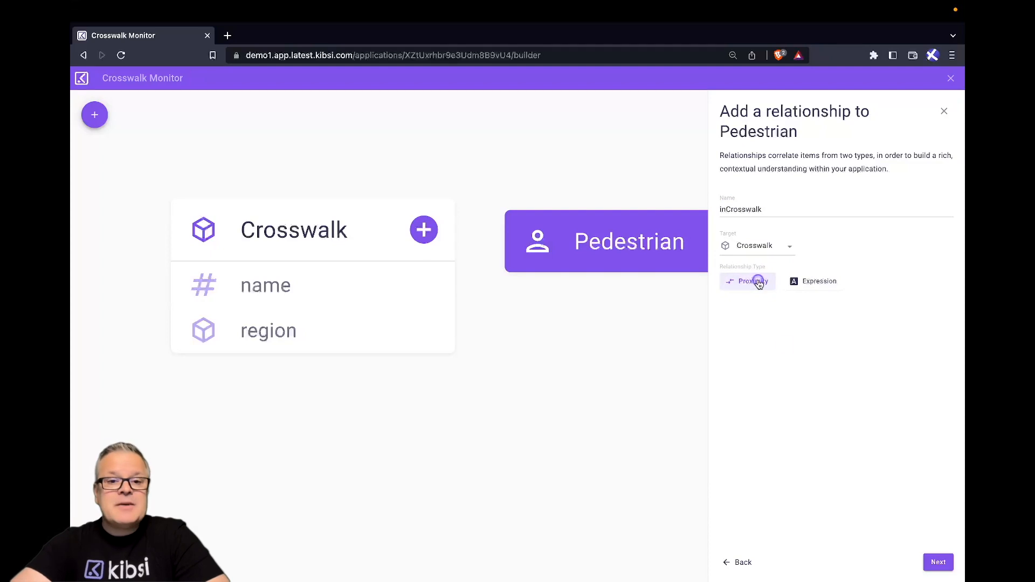
{"action": "left_click", "coordinate": [938, 562]}
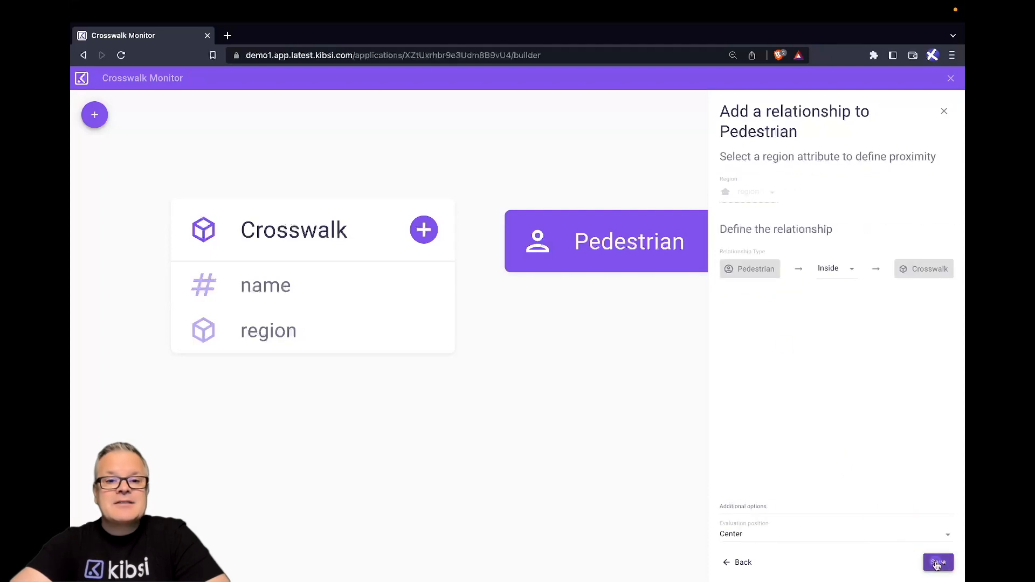
{"action": "left_click", "coordinate": [787, 534]}
{"action": "left_click", "coordinate": [789, 545]}
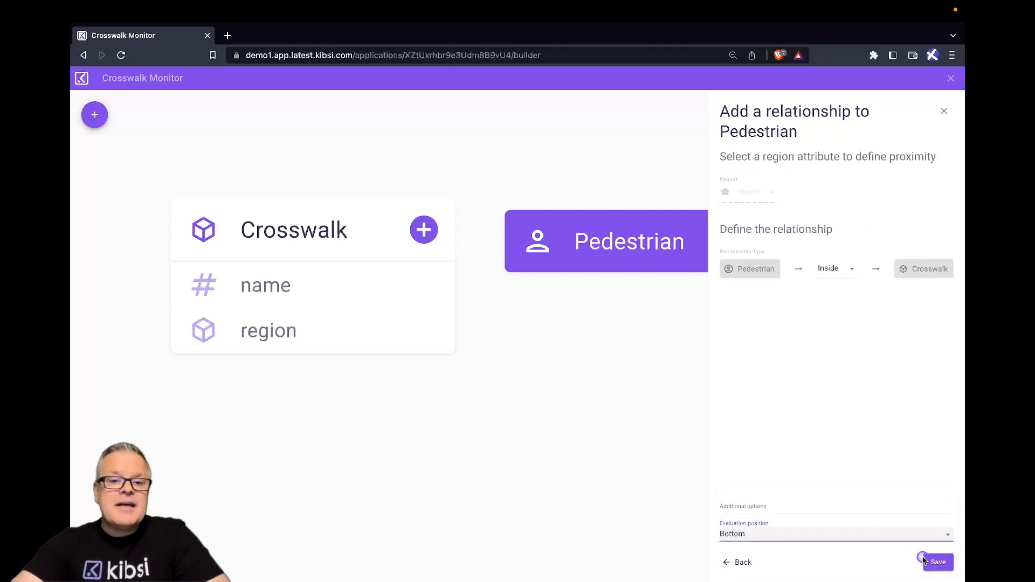
{"action": "left_click", "coordinate": [936, 562]}
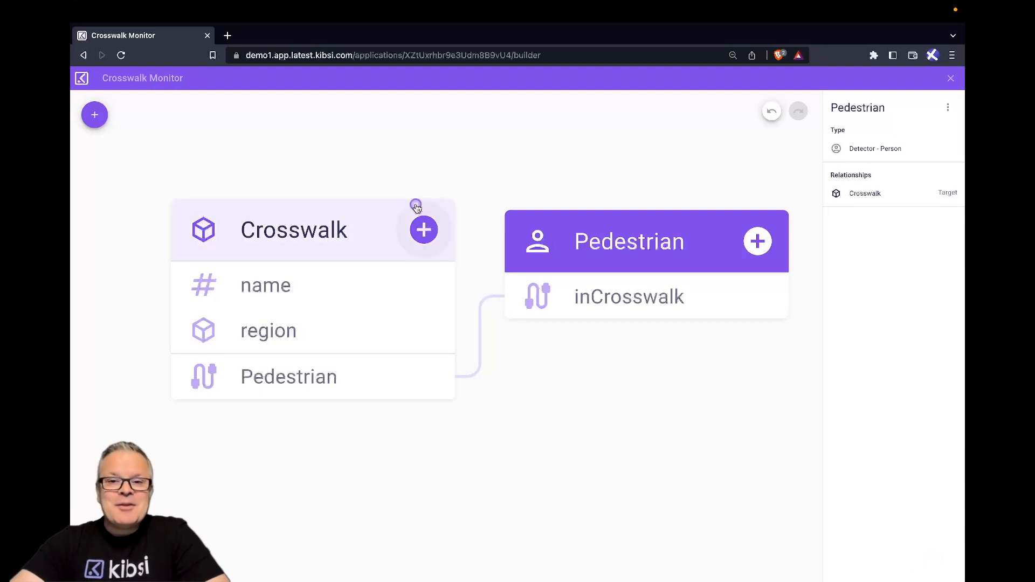
Start a Count attribute named "pedestrianCount" on the Crosswalk item with Pedestrian as its target.
{"action": "left_click", "coordinate": [423, 229]}
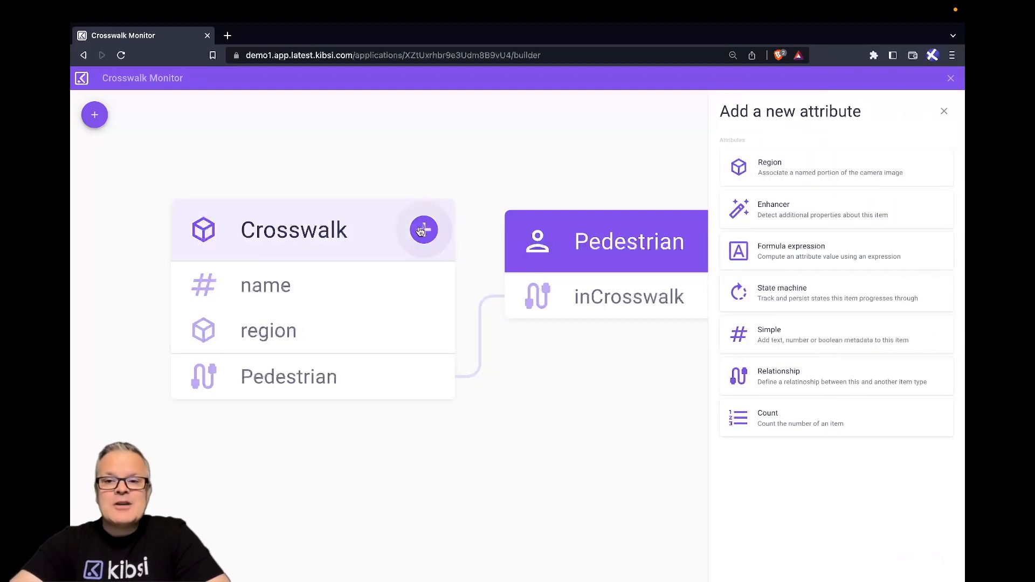
{"action": "left_click", "coordinate": [815, 434]}
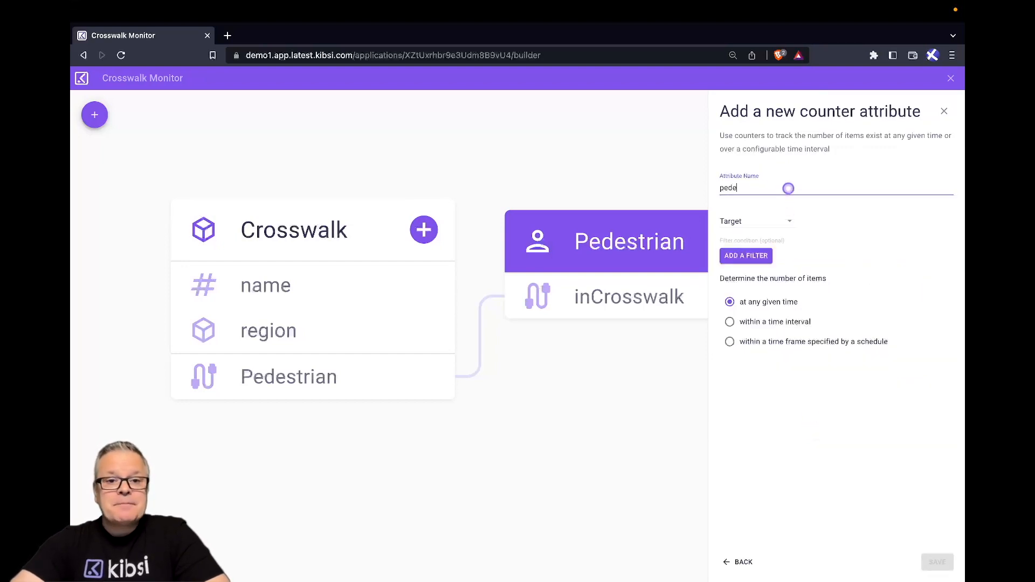
{"action": "left_click", "coordinate": [771, 219]}
{"action": "left_click", "coordinate": [771, 303]}
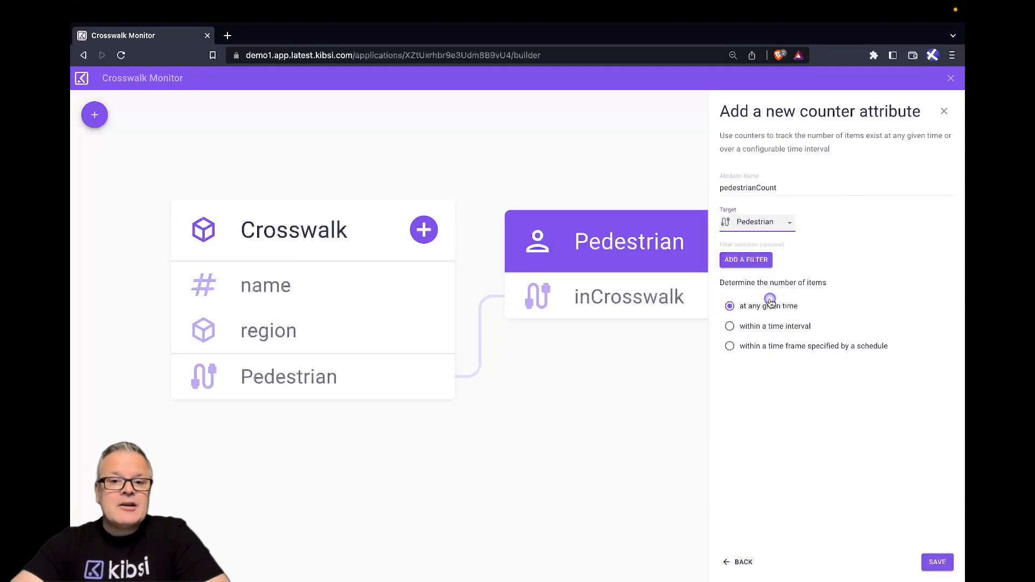
Add the JavaScript filter expression "return ctx.rel.inCrosswalk.map(x => x.id).includes(ctx.self.id)" to the counter.
{"action": "left_click", "coordinate": [762, 262]}
{"action": "left_click", "coordinate": [862, 198]}
{"action": "type", "text": "return ctx.rel.inCrosswalk.map((x) => x.id).includes(ctx.self.id)"}
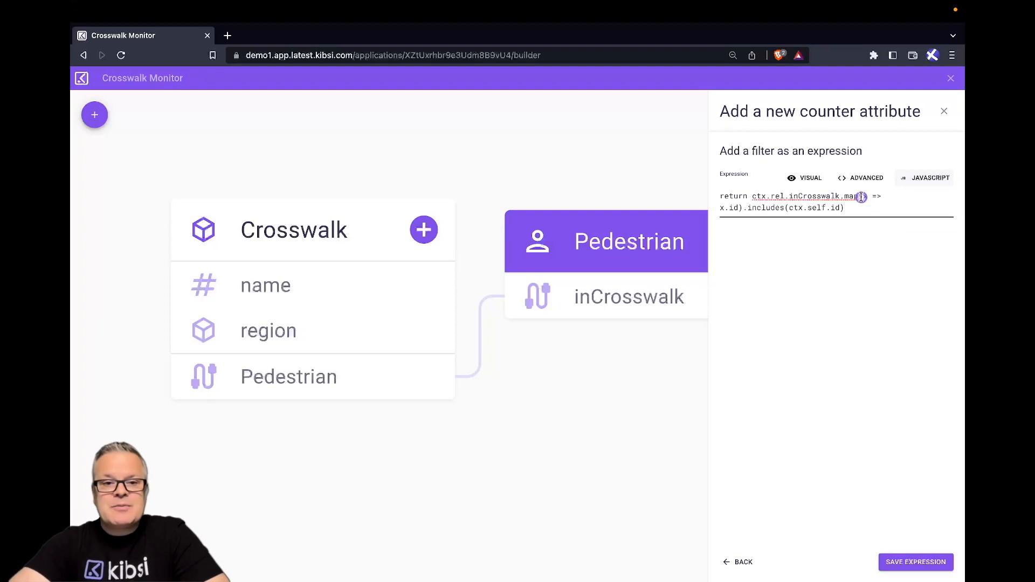
{"action": "left_click", "coordinate": [907, 564]}
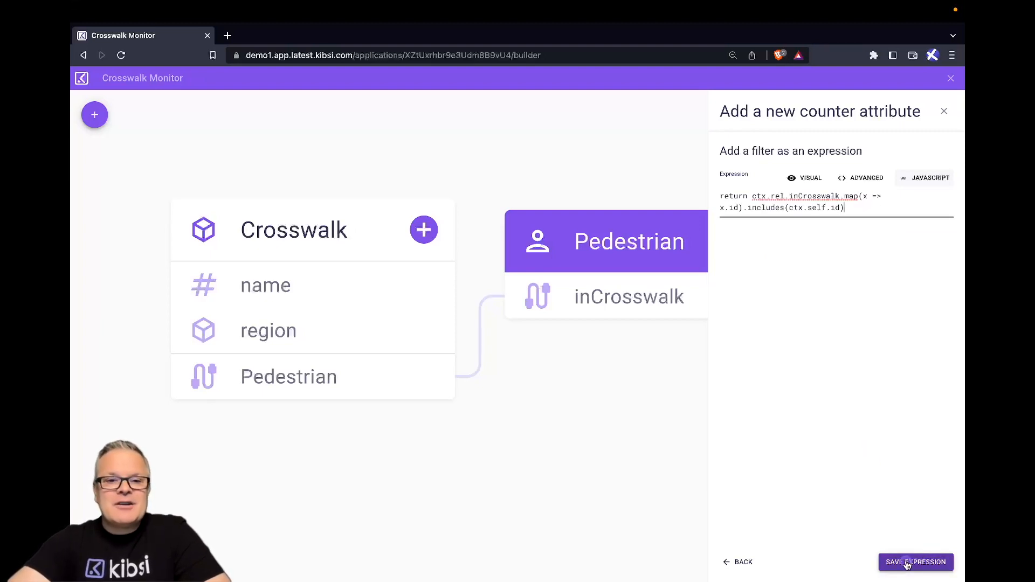
{"action": "left_click", "coordinate": [908, 564]}
Set the counter to count items within a time interval of the previous 60 seconds and save the attribute.
{"action": "left_click", "coordinate": [731, 335]}
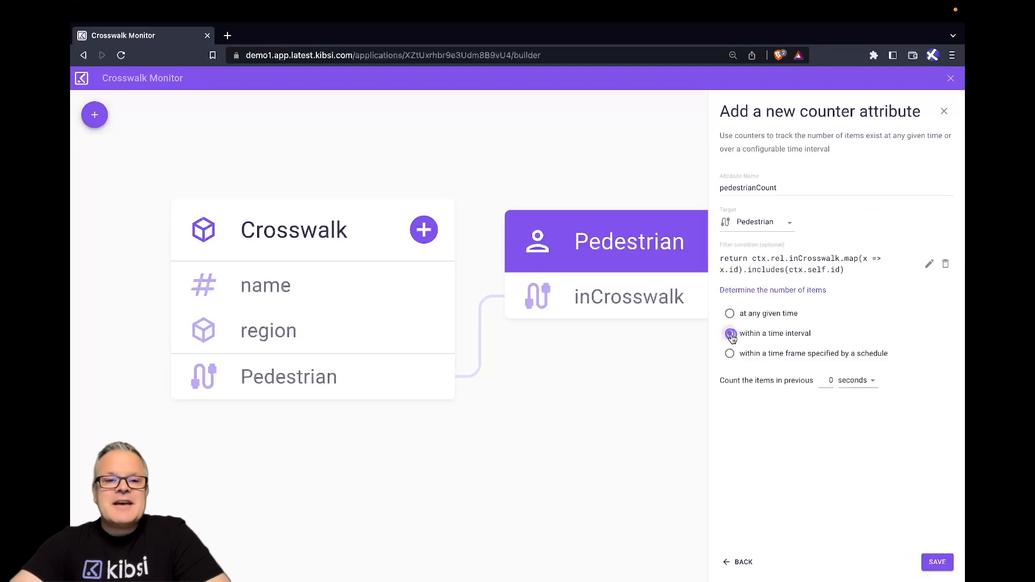
{"action": "left_click", "coordinate": [829, 382]}
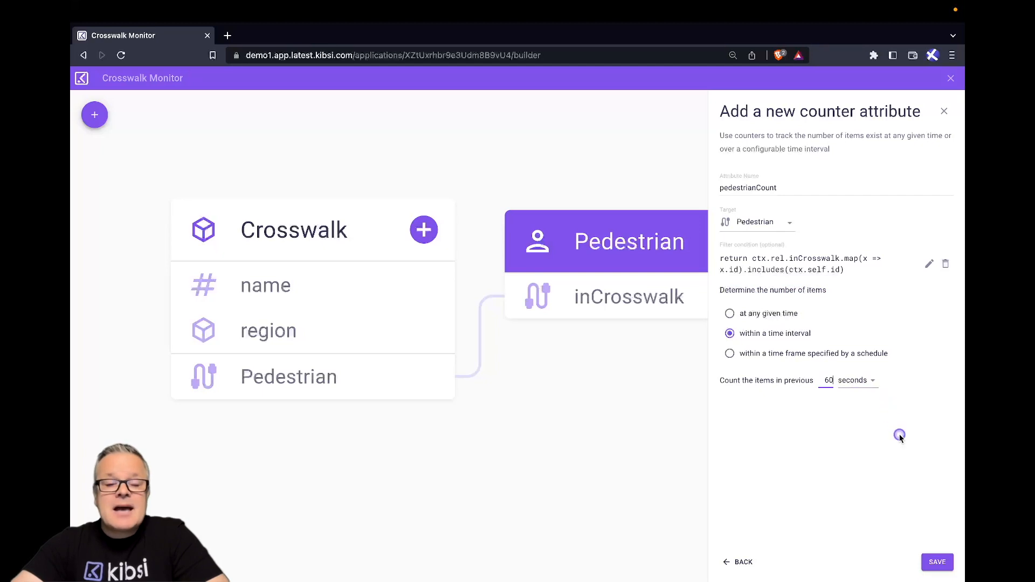
{"action": "left_click", "coordinate": [936, 560]}
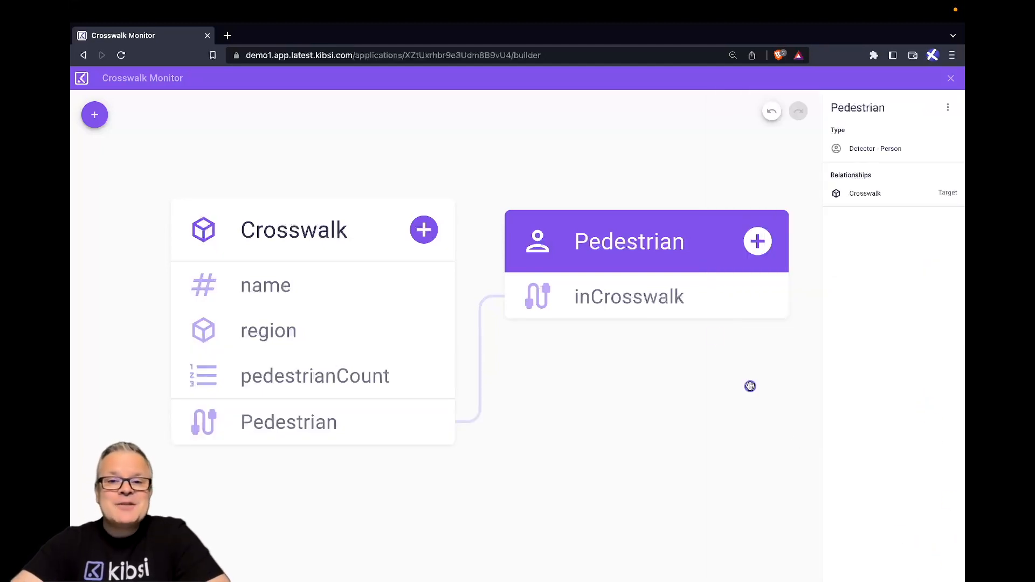
Publish a new version of the application with the description "Created Crosswalk and Pedestrian Items".
{"action": "left_click", "coordinate": [707, 374]}
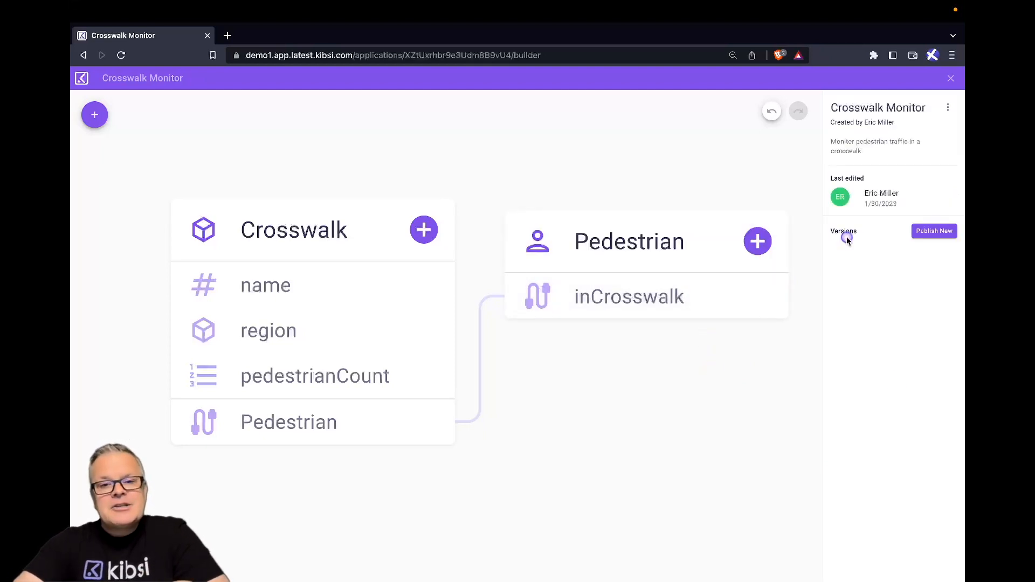
{"action": "left_click", "coordinate": [926, 232]}
{"action": "left_click", "coordinate": [489, 331]}
{"action": "type", "text": "Created Crosswalk and Pedestrian Items"}
{"action": "left_click", "coordinate": [613, 370]}
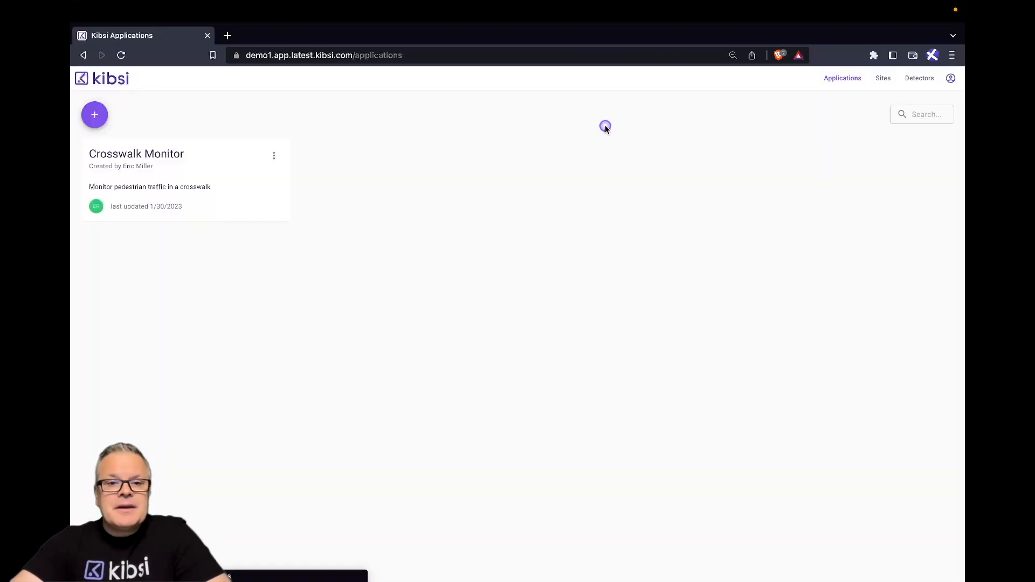
Create a site named "Jackson Hole" with the timezone (GMT-07:00) Mountain Standard Time - Boise.
{"action": "left_click", "coordinate": [885, 81]}
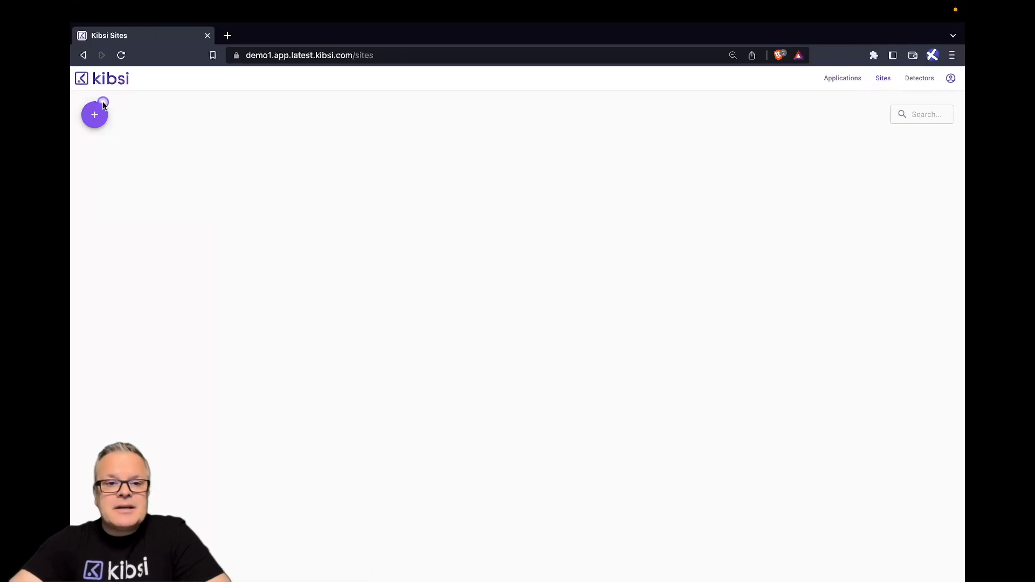
{"action": "left_click", "coordinate": [93, 121]}
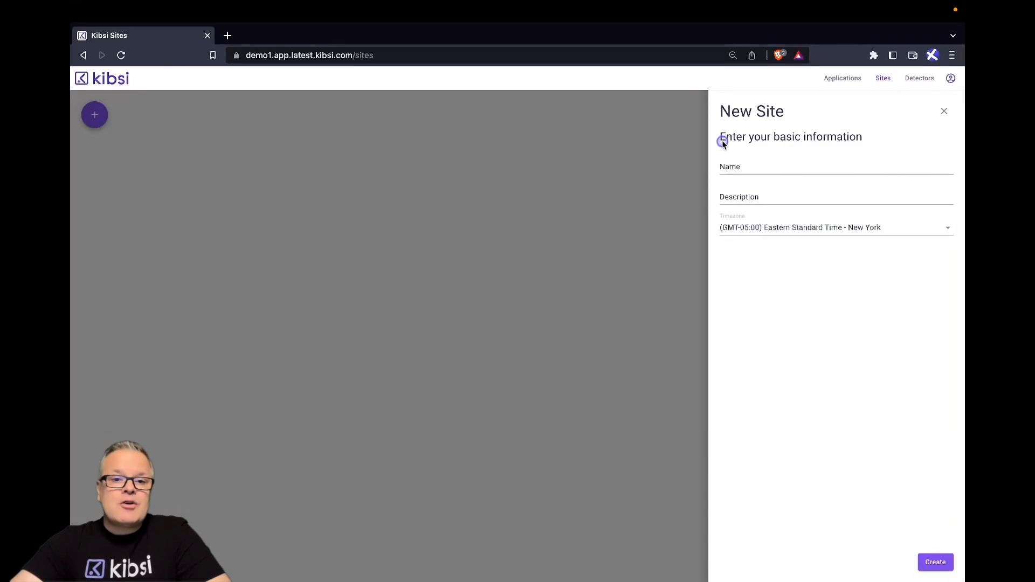
{"action": "left_click", "coordinate": [743, 165]}
{"action": "type", "text": "Jackson Hole"}
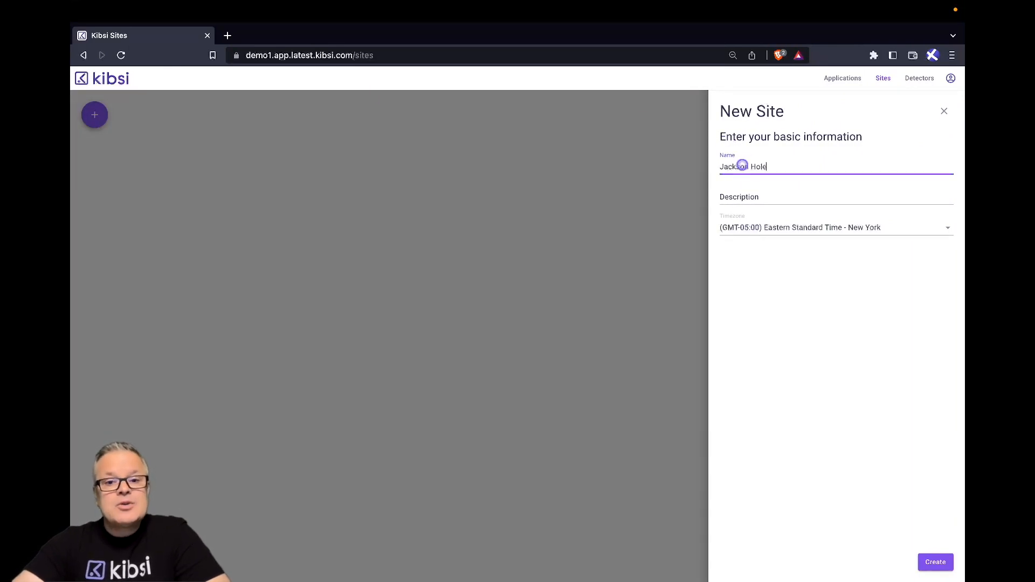
{"action": "left_click", "coordinate": [815, 227]}
{"action": "scroll", "coordinate": [819, 471], "scroll_direction": "down", "scroll_amount": 1}
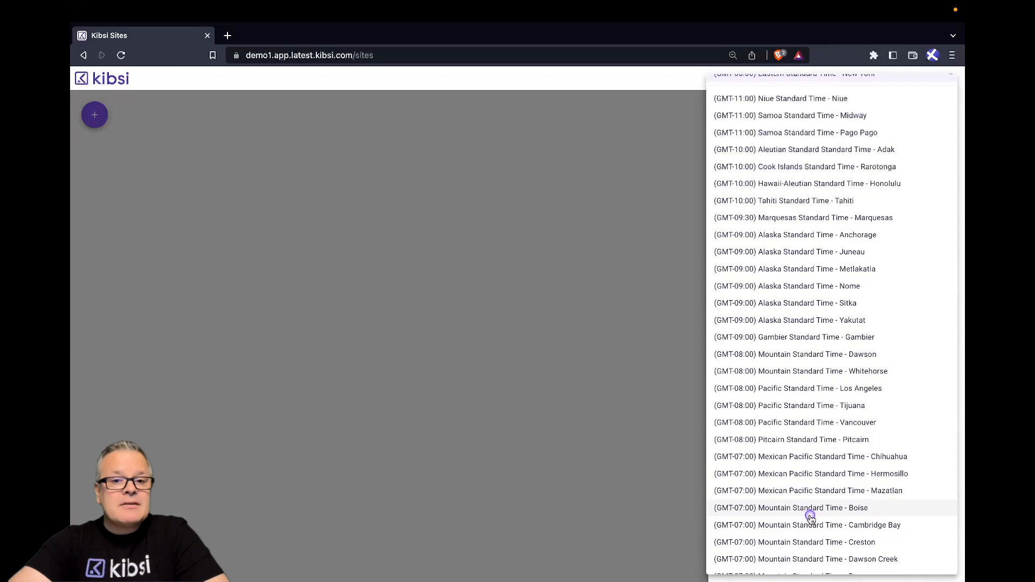
{"action": "left_click", "coordinate": [811, 509]}
{"action": "left_click", "coordinate": [936, 564]}
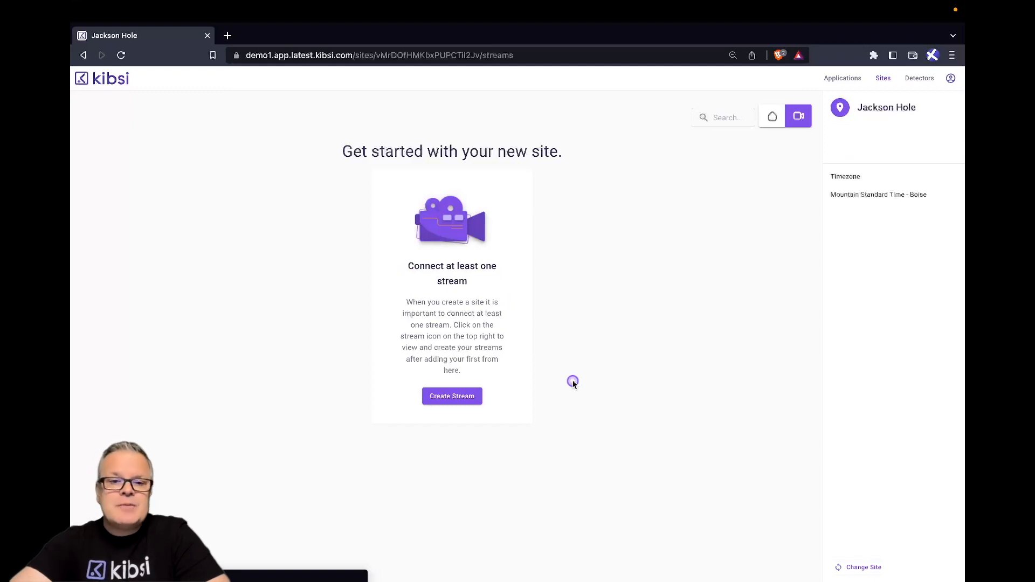
{"action": "left_click", "coordinate": [434, 399]}
{"action": "left_click", "coordinate": [725, 168]}
{"action": "type", "text": "T"}
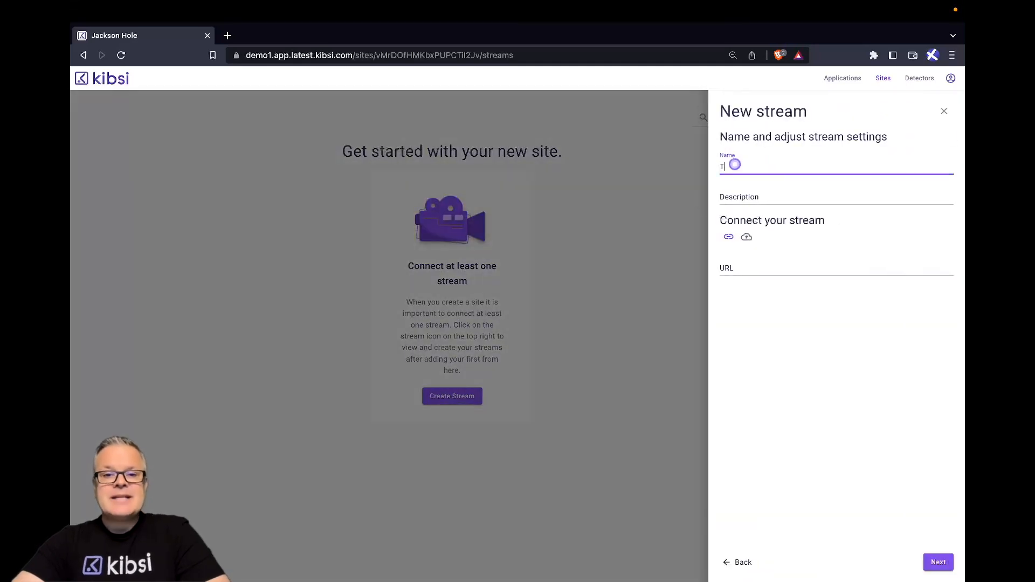
{"action": "type", "text": "own Square"}
{"action": "left_click", "coordinate": [743, 264]}
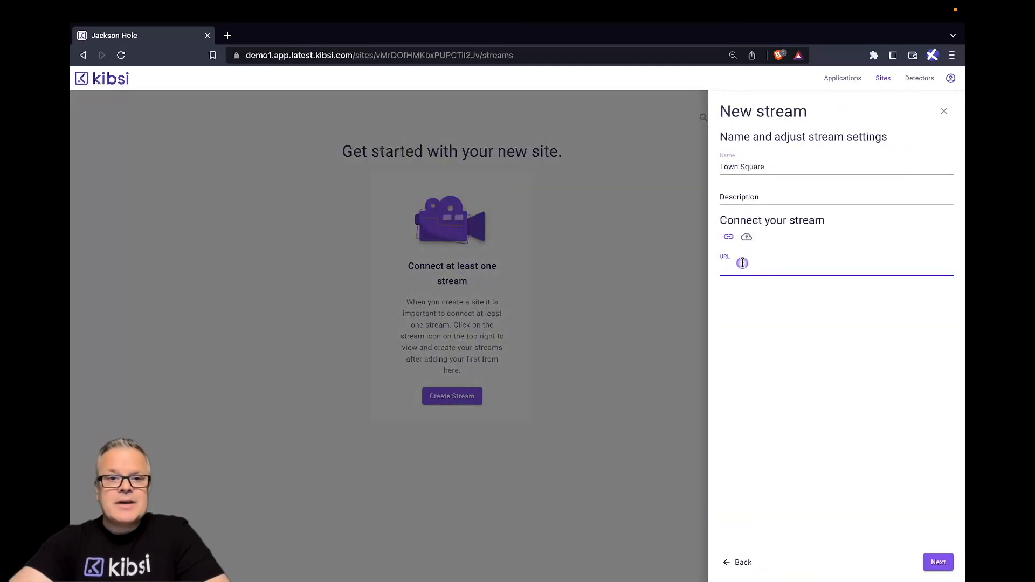
{"action": "type", "text": "http://demo-assets.kibsi.com/helloworld.mp4"}
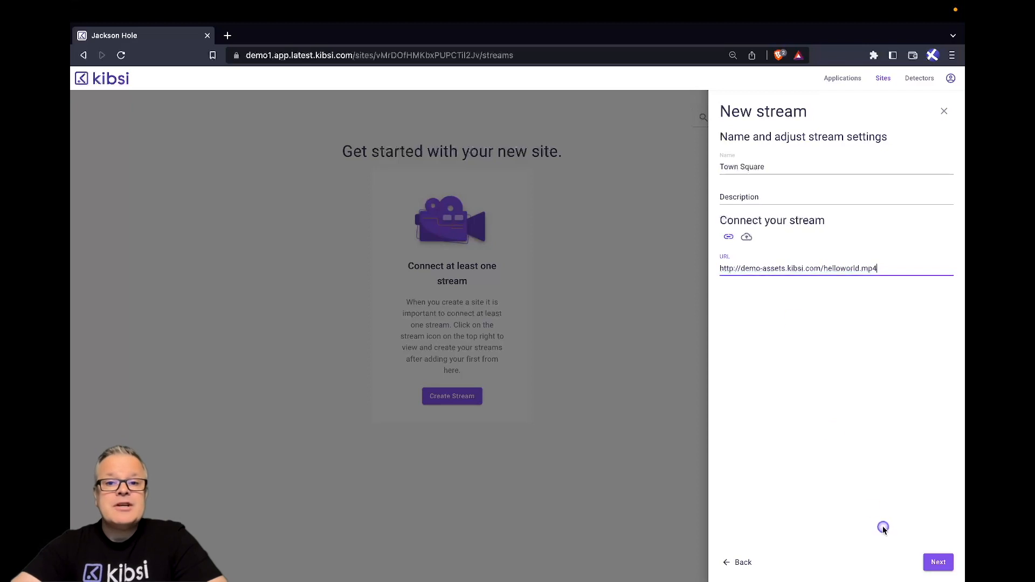
{"action": "left_click", "coordinate": [939, 564]}
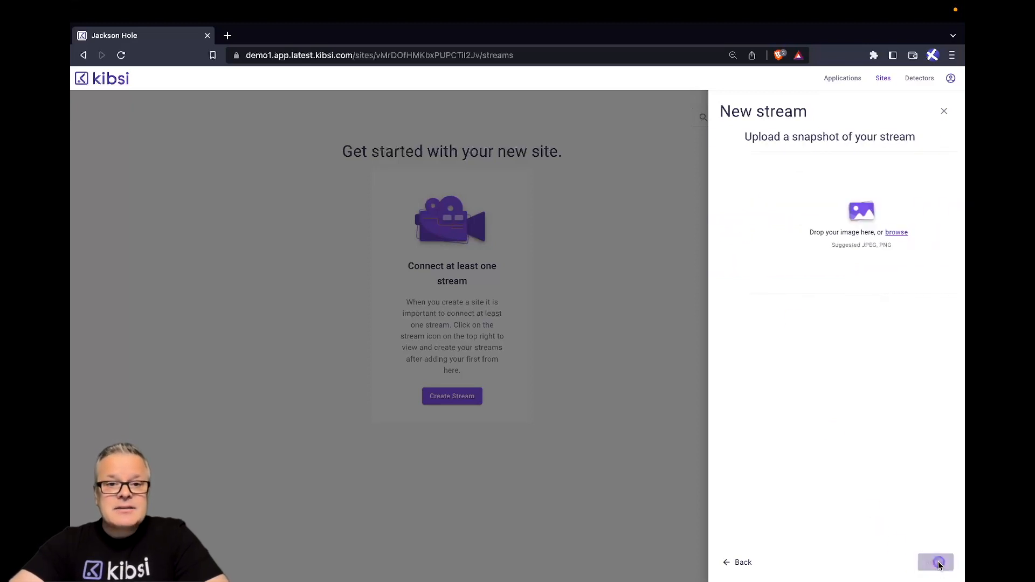
{"action": "left_click", "coordinate": [880, 234]}
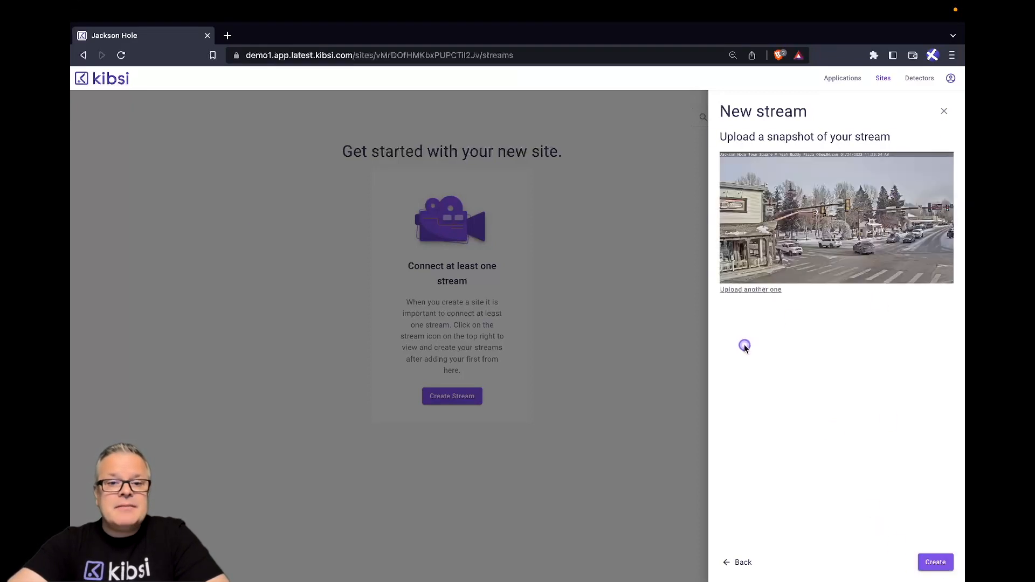
{"action": "left_click", "coordinate": [935, 562]}
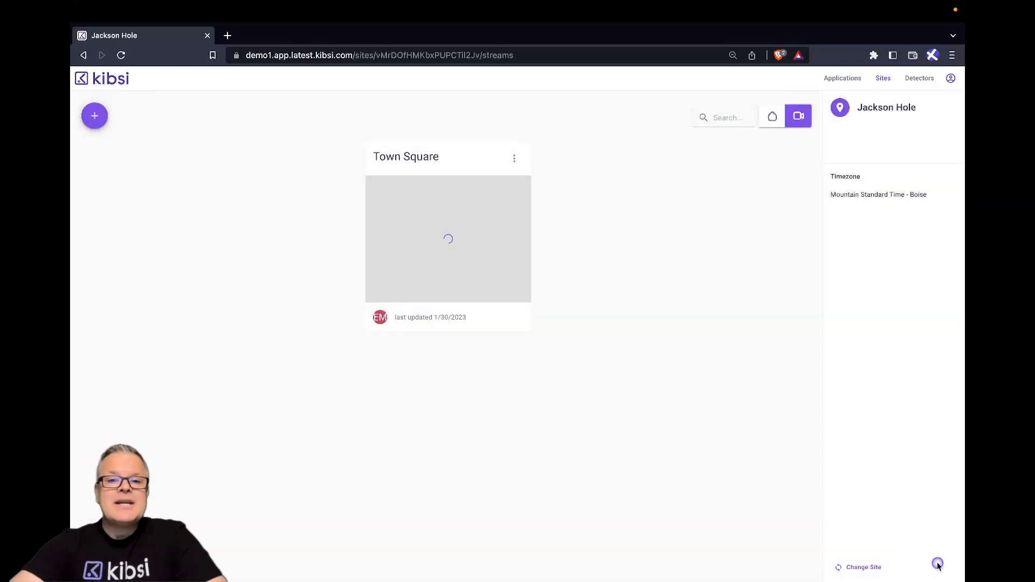
Create a deployment for the Jackson Hole site from the existing Crosswalk Monitor application.
{"action": "left_click", "coordinate": [770, 120]}
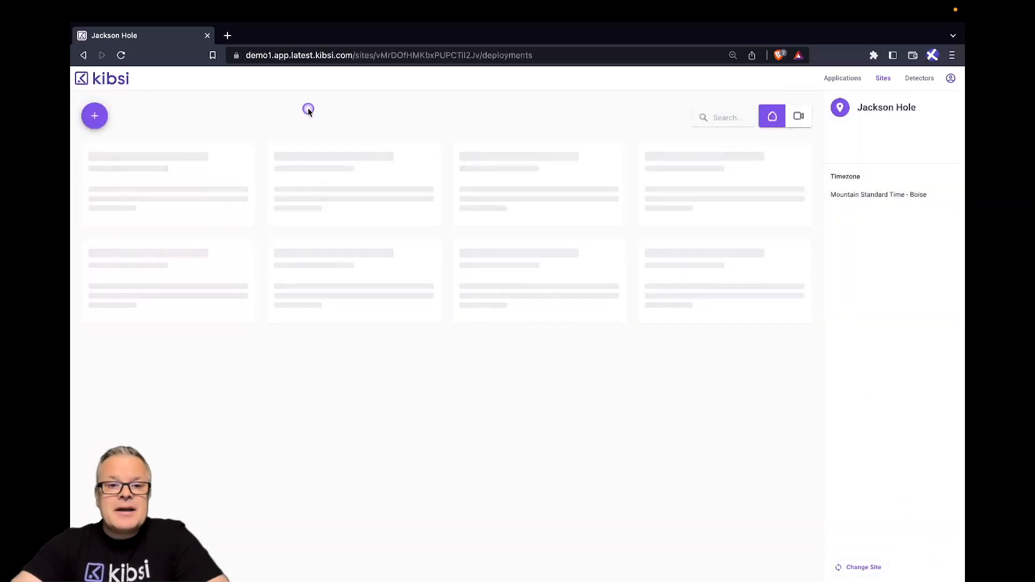
{"action": "left_click", "coordinate": [97, 117]}
{"action": "left_click", "coordinate": [130, 161]}
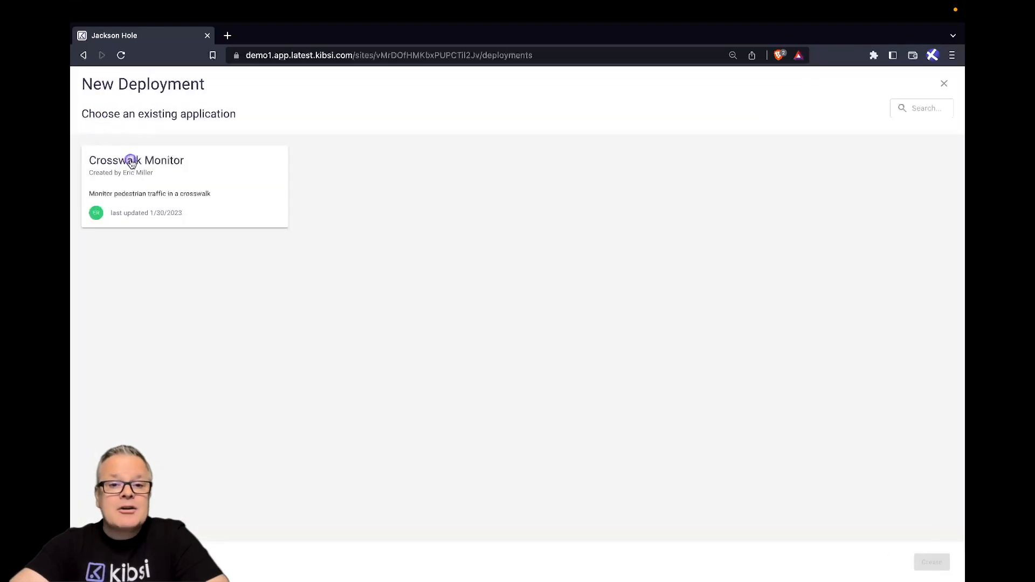
{"action": "left_click", "coordinate": [931, 562]}
{"action": "left_click", "coordinate": [466, 392]}
Choose Version 1 of the application for the deployment and assign the Town Square stream to it.
{"action": "left_click", "coordinate": [155, 170]}
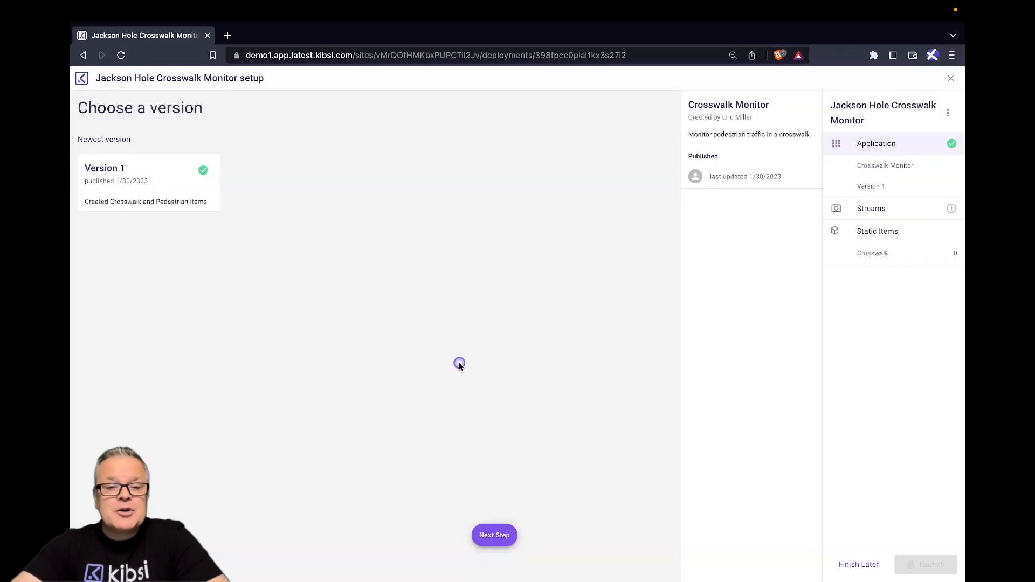
{"action": "left_click", "coordinate": [495, 536]}
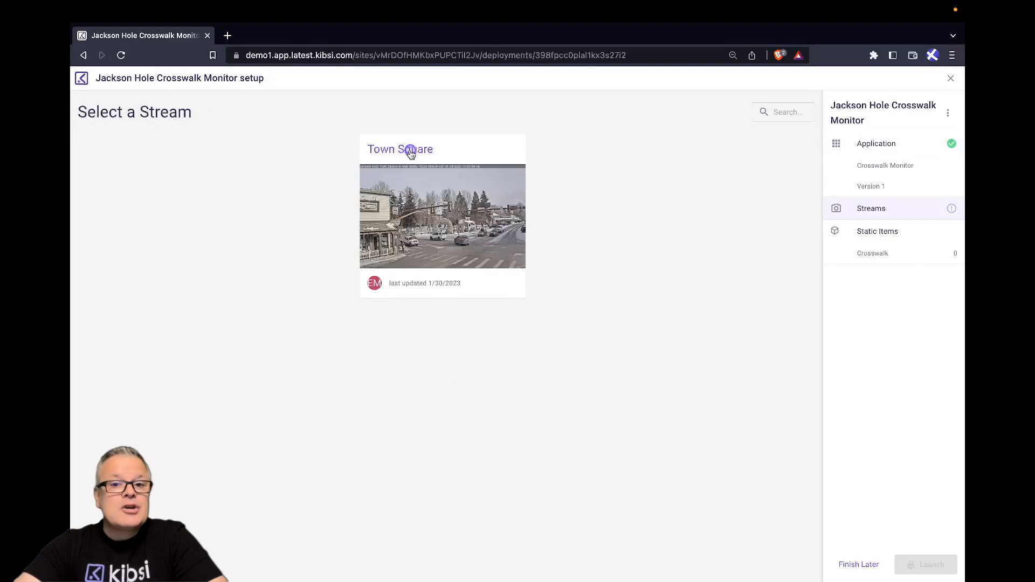
{"action": "left_click", "coordinate": [412, 148]}
{"action": "left_click", "coordinate": [494, 537]}
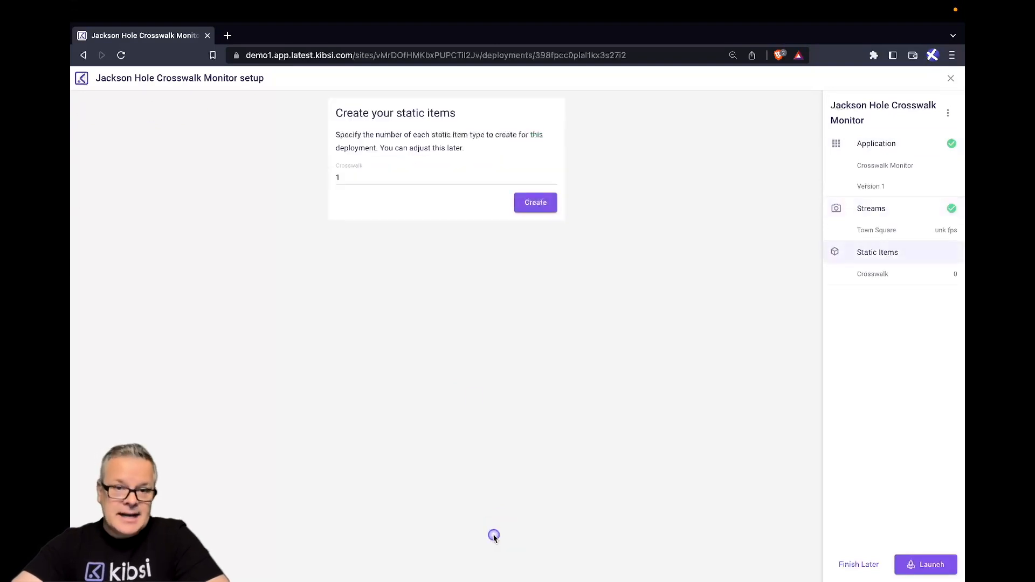
Create one Crosswalk static item and name it "W Broadway".
{"action": "left_click", "coordinate": [539, 208]}
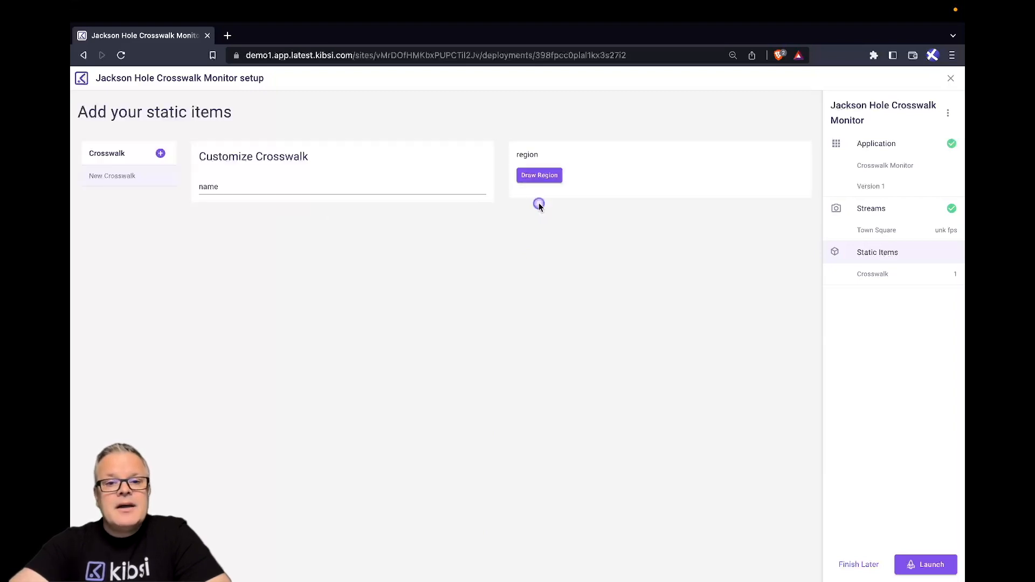
{"action": "left_click", "coordinate": [310, 186]}
{"action": "type", "text": "W B"}
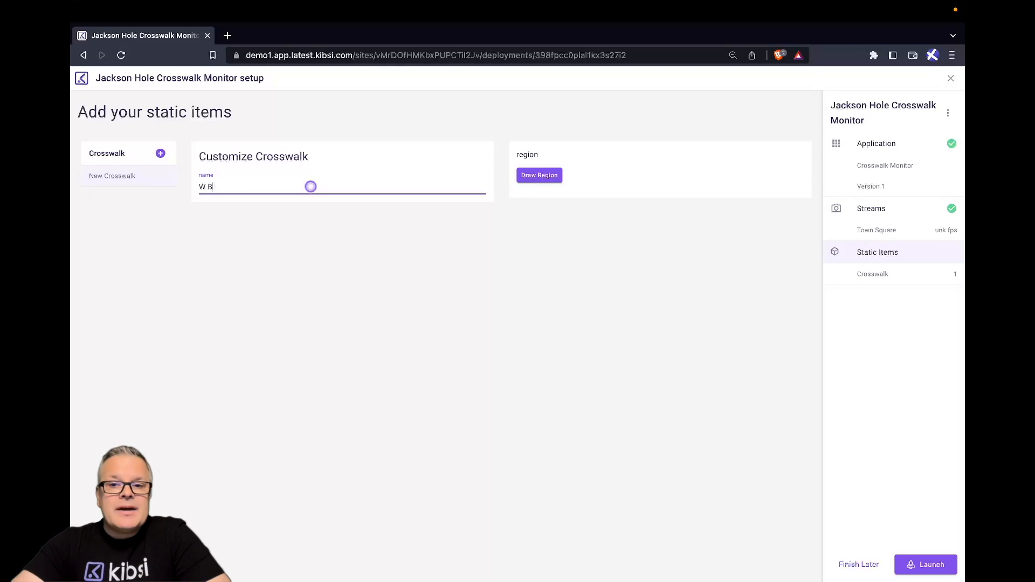
{"action": "type", "text": "roadway"}
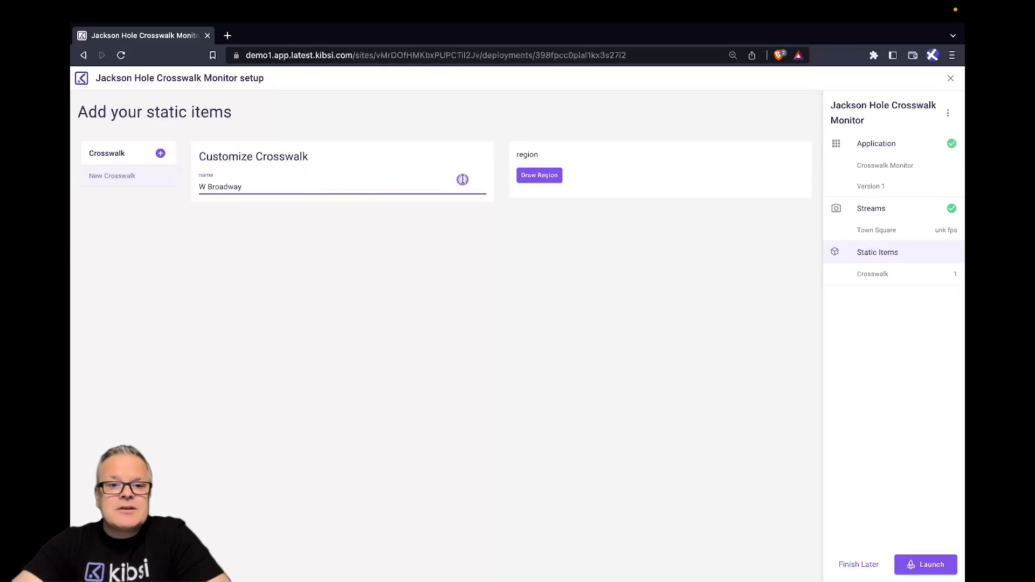
Draw a five-point region covering the striped crosswalk in the foreground of the Town Square image for the W Broadway item.
{"action": "left_click", "coordinate": [539, 175]}
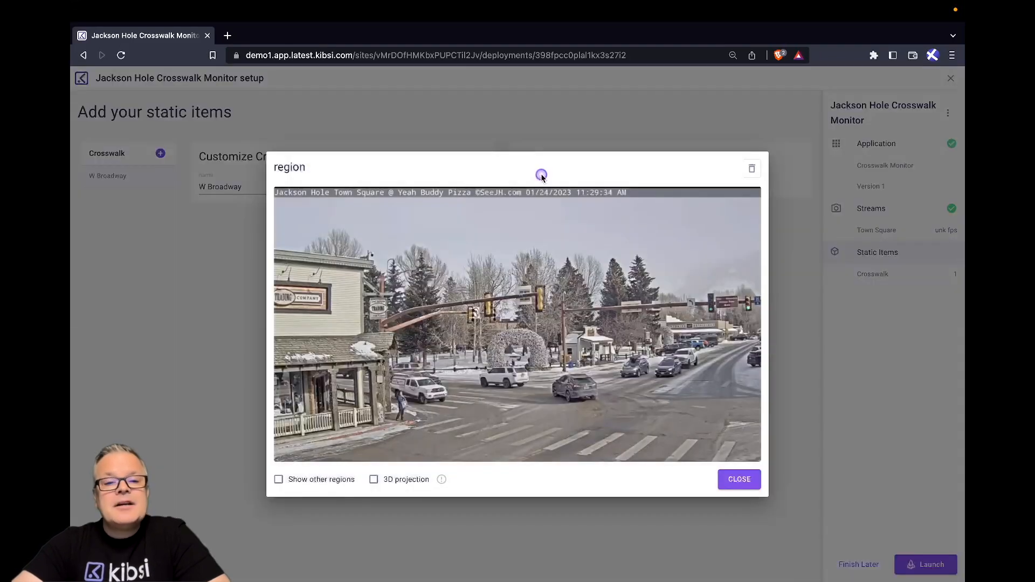
{"action": "left_click", "coordinate": [453, 416]}
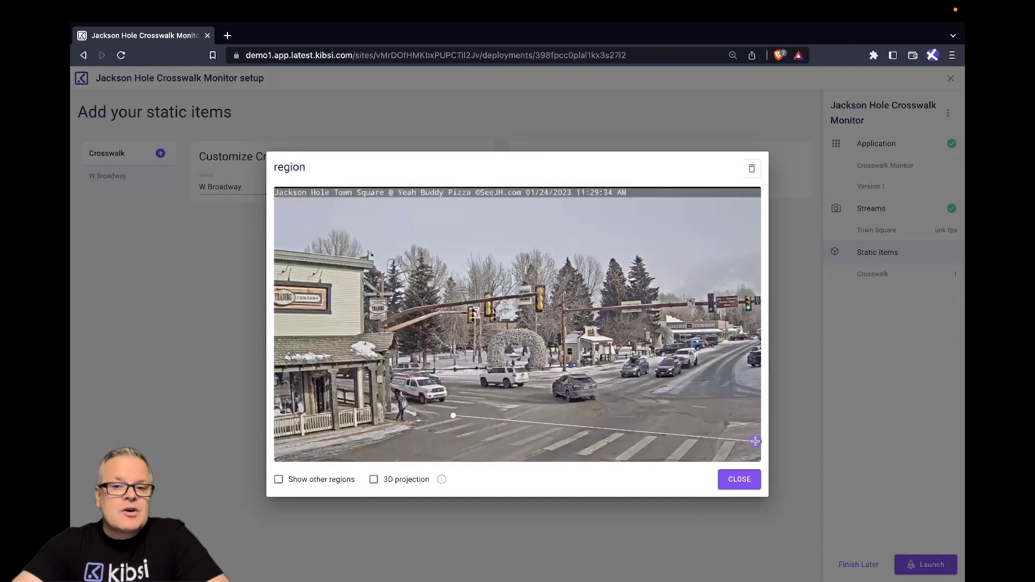
{"action": "left_click", "coordinate": [759, 442]}
{"action": "left_click", "coordinate": [759, 461]}
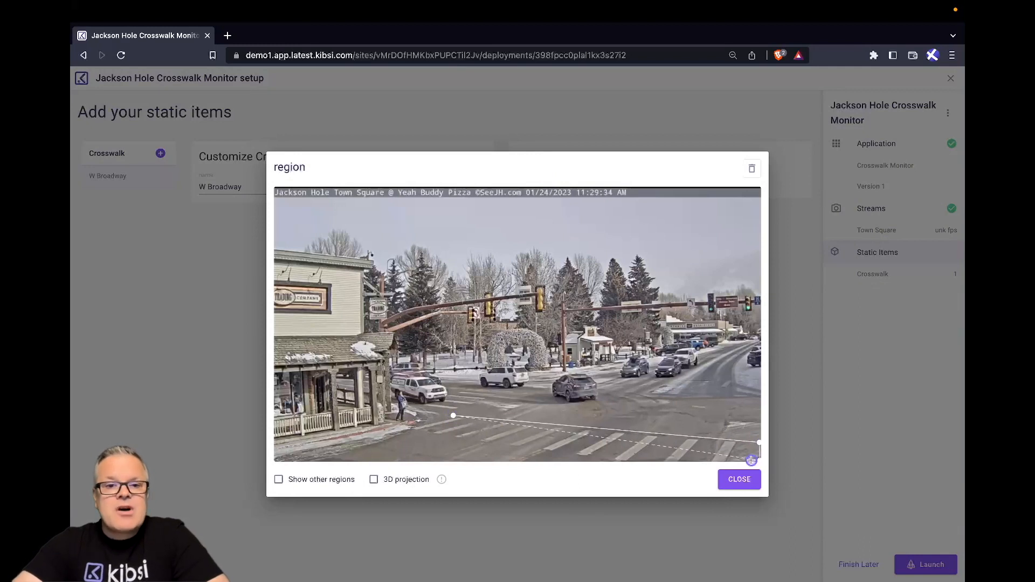
{"action": "left_click", "coordinate": [629, 462]}
{"action": "double_click", "coordinate": [411, 429]}
{"action": "left_click", "coordinate": [748, 481]}
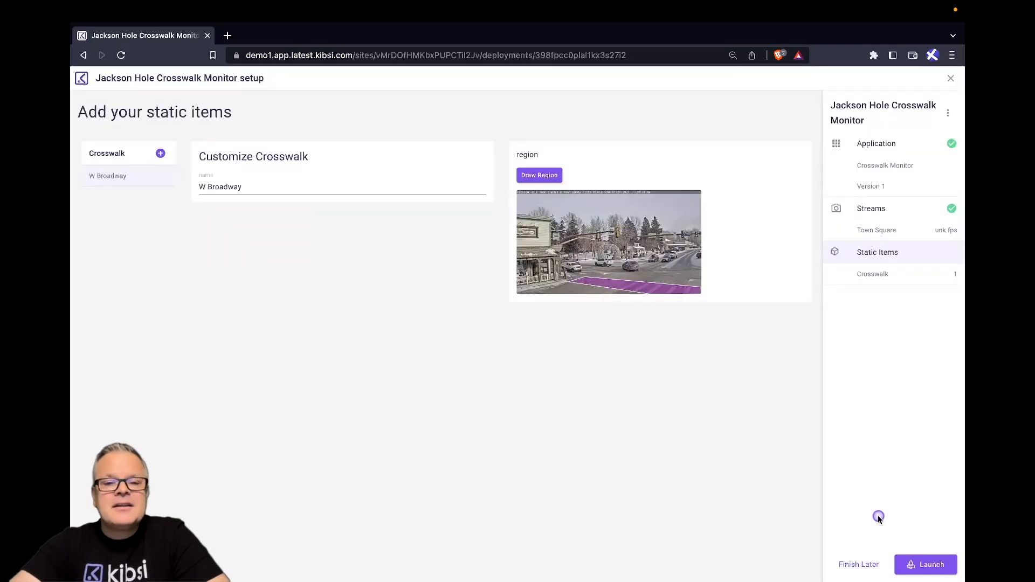
Launch the Jackson Hole Crosswalk Monitor deployment.
{"action": "left_click", "coordinate": [927, 565]}
{"action": "left_click", "coordinate": [606, 361]}
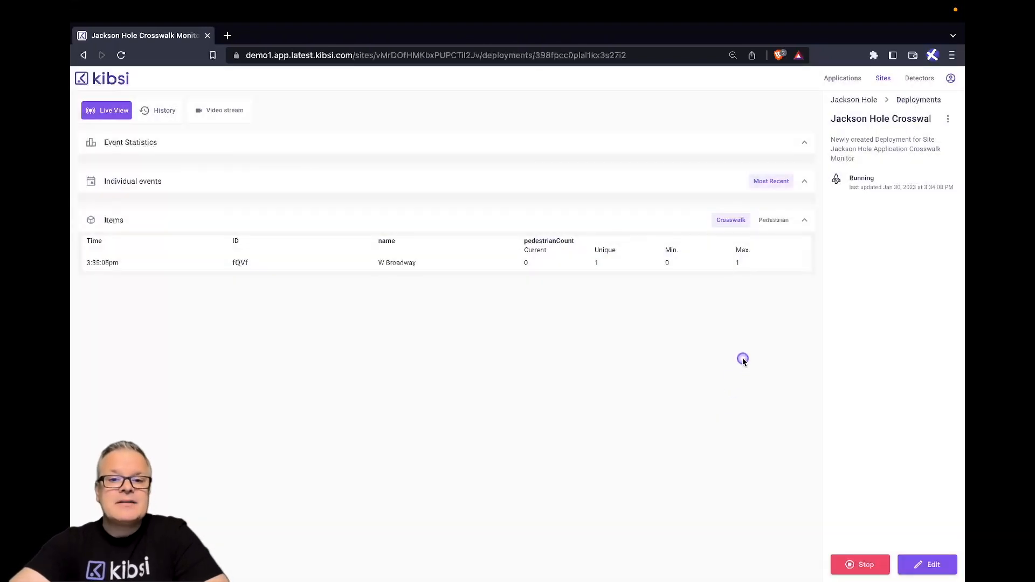
Check the live Pedestrian and Crosswalk items, and watch the Town Square video stream with detections shown.
{"action": "left_click", "coordinate": [777, 227]}
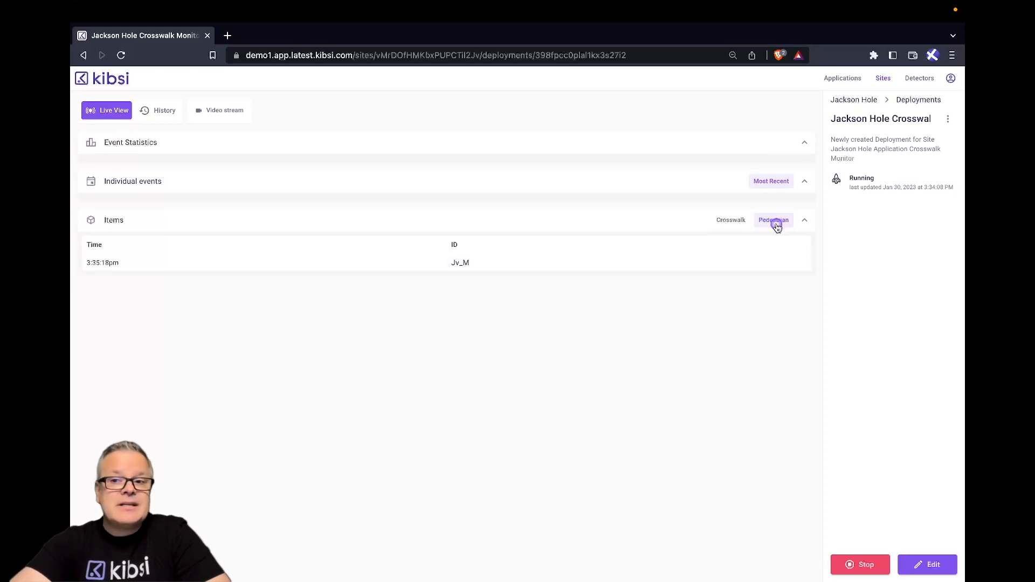
{"action": "left_click", "coordinate": [730, 226]}
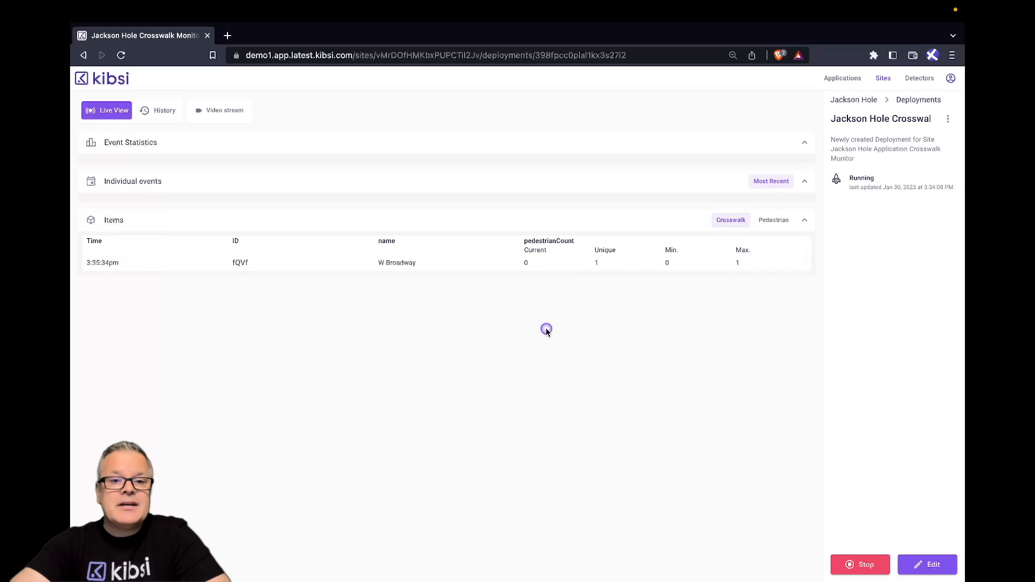
{"action": "left_click", "coordinate": [218, 109]}
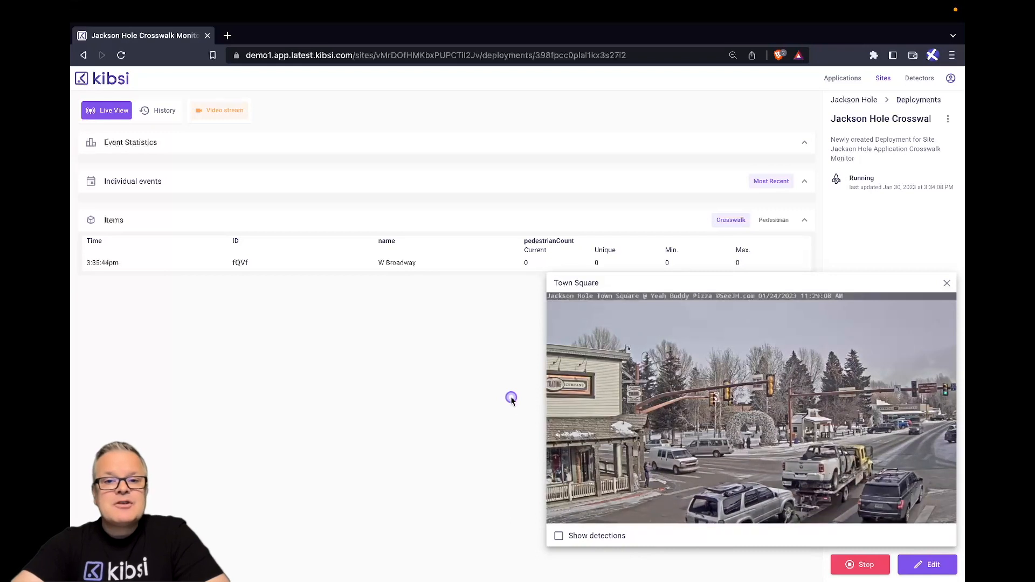
{"action": "left_click", "coordinate": [560, 539]}
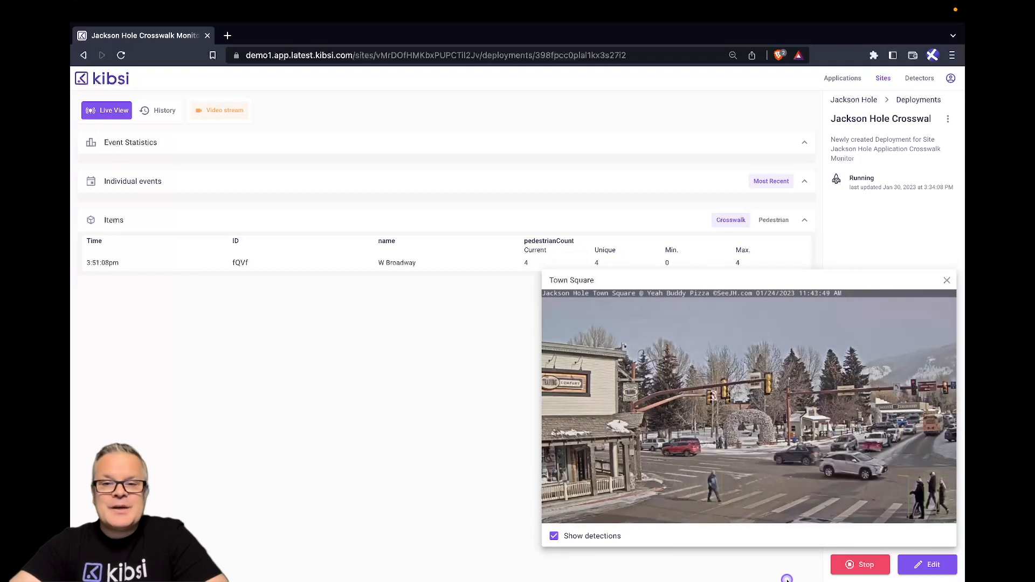
{"action": "left_click", "coordinate": [786, 579]}
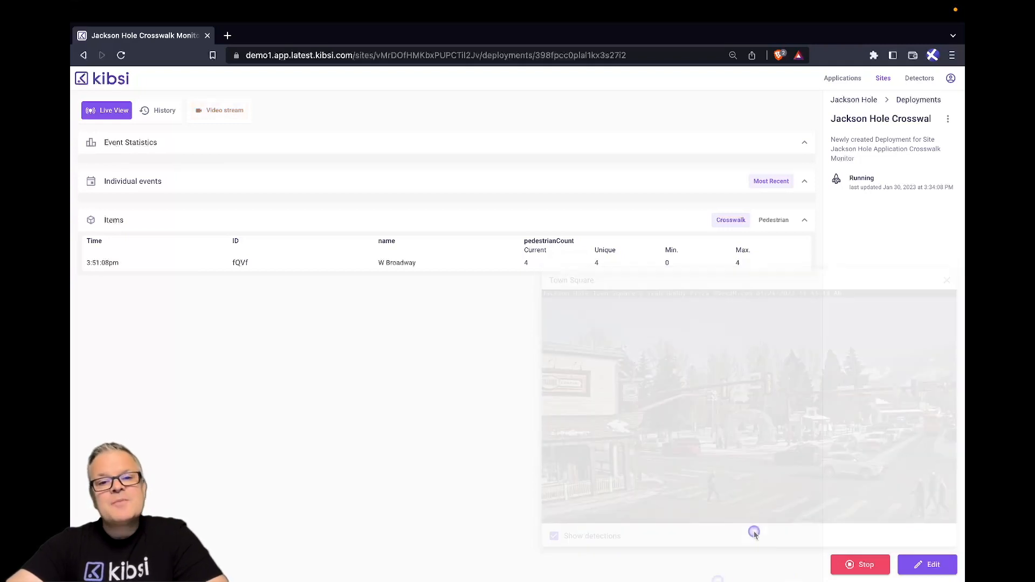
Refresh the deployment's history and narrow the timeline to the period from about 3:30 pm to its end.
{"action": "left_click", "coordinate": [156, 109]}
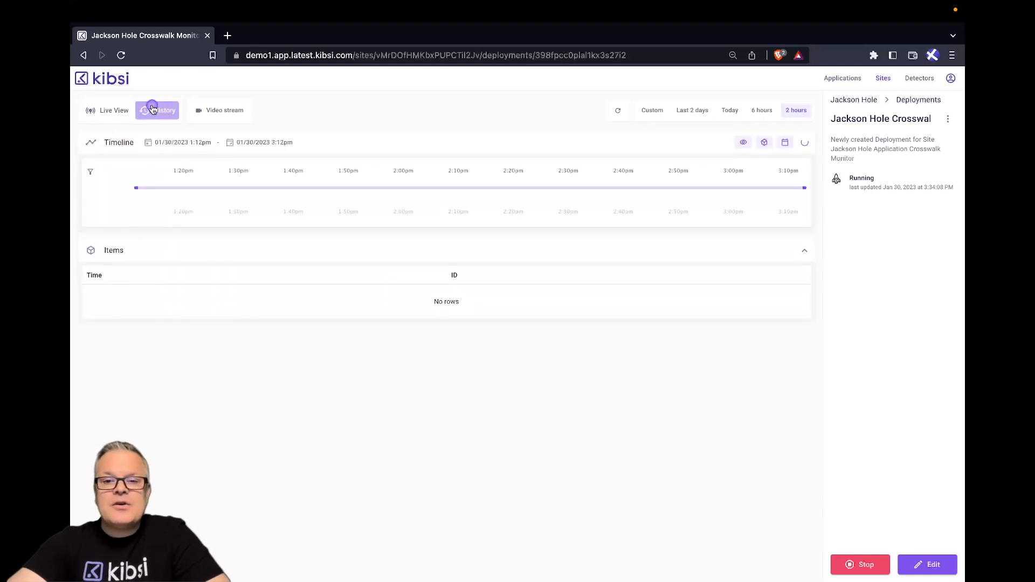
{"action": "left_click", "coordinate": [615, 110]}
{"action": "left_click_drag", "start_coordinate": [136, 188], "coordinate": [686, 194]}
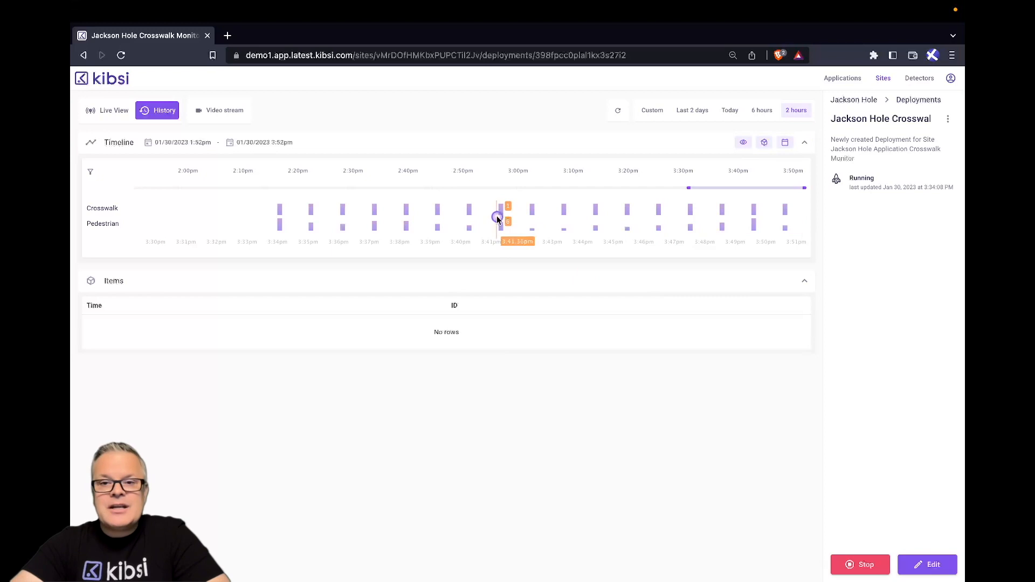
Examine the W Broadway pedestrian counts for several one-minute intervals along the history timeline.
{"action": "left_click", "coordinate": [506, 232]}
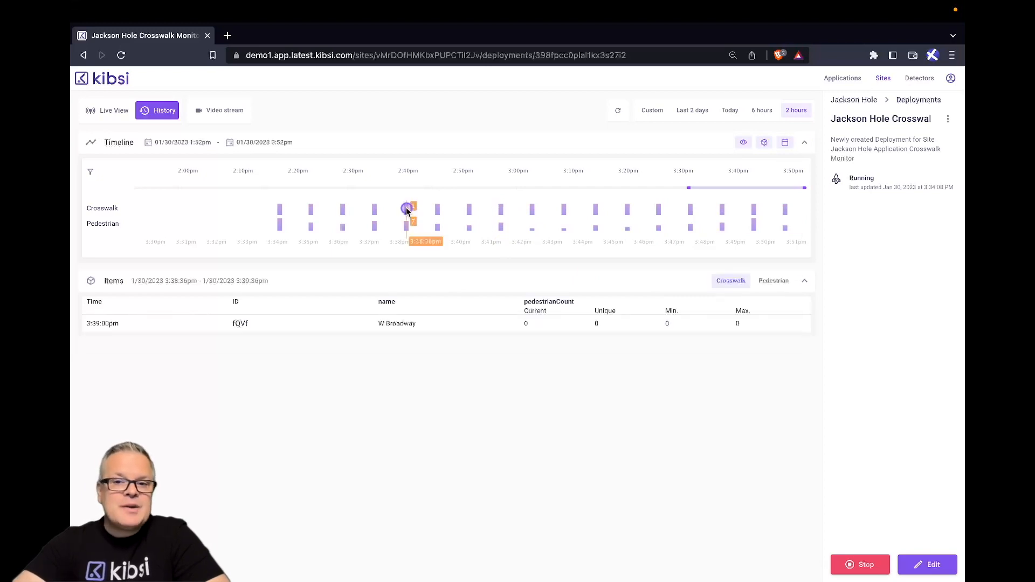
{"action": "left_click", "coordinate": [438, 209]}
{"action": "left_click", "coordinate": [469, 209]}
{"action": "left_click", "coordinate": [528, 210]}
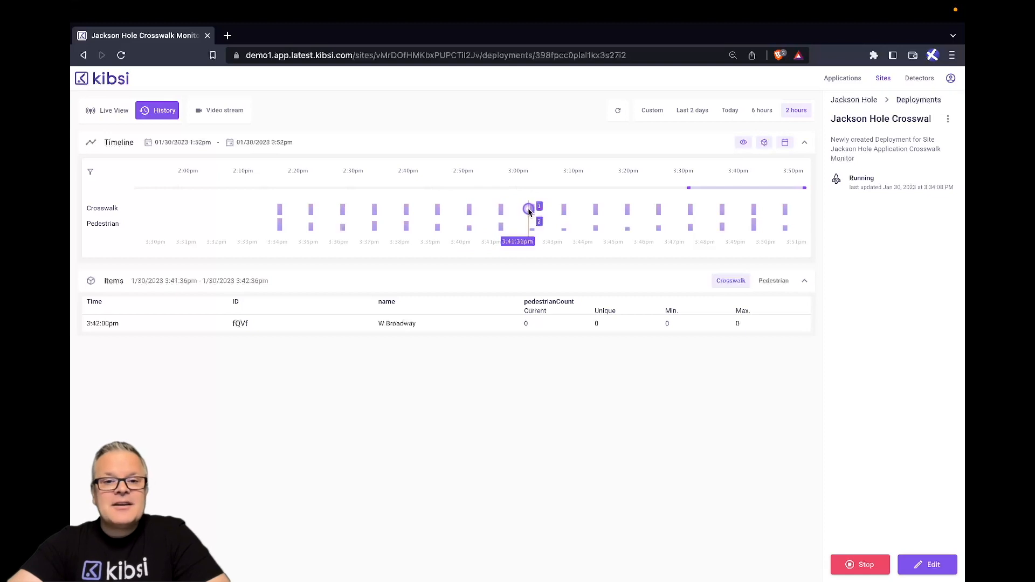
{"action": "left_click", "coordinate": [595, 209]}
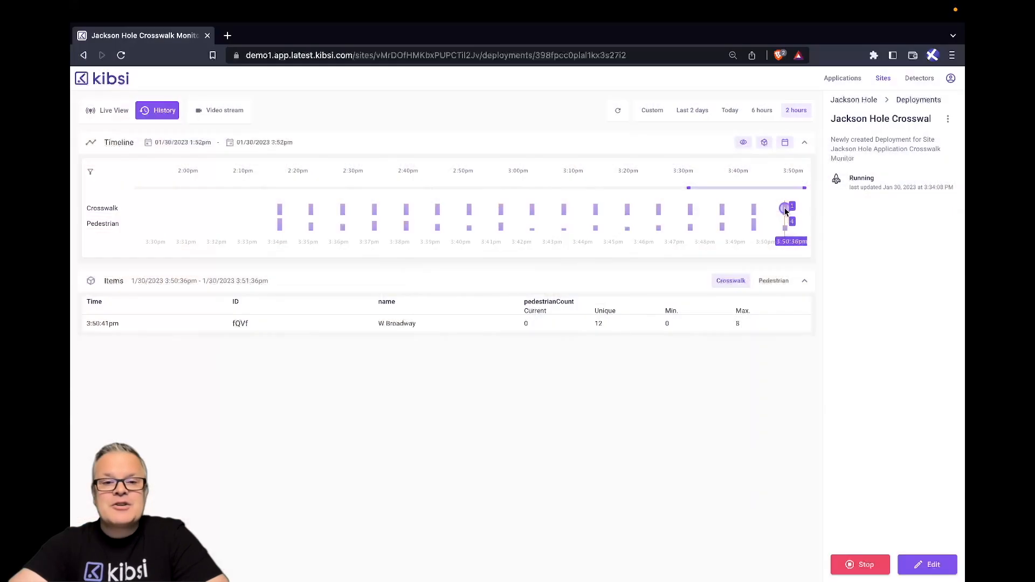
{"action": "left_click", "coordinate": [721, 210]}
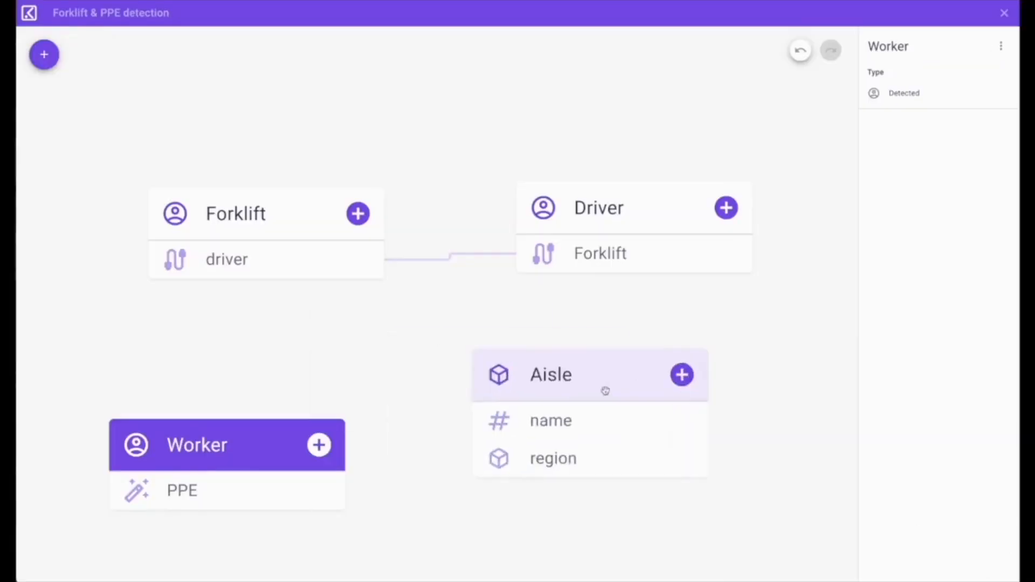
{"action": "left_click_drag", "start_coordinate": [605, 391], "coordinate": [663, 403]}
{"action": "left_click", "coordinate": [358, 214]}
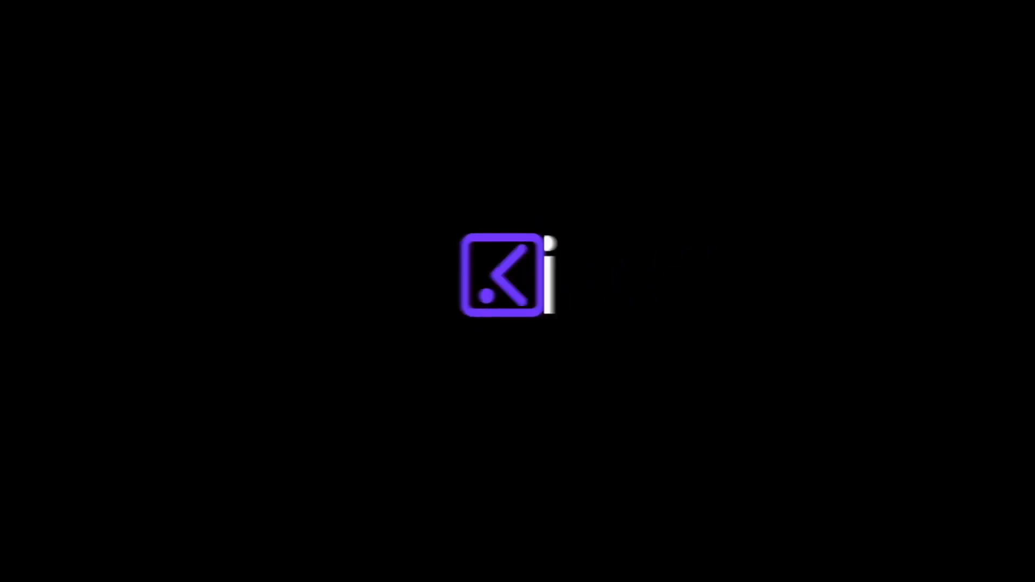